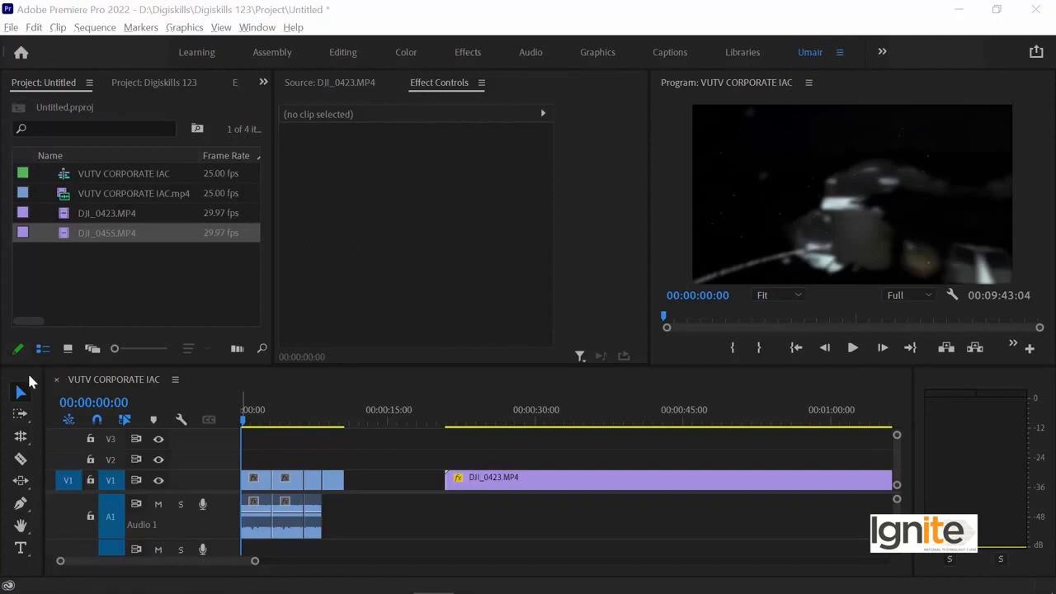
Step: Widen the Tools panel beside the timeline so its tools sit in one horizontal row
drag(27, 381, 56, 382)
drag(180, 396, 60, 468)
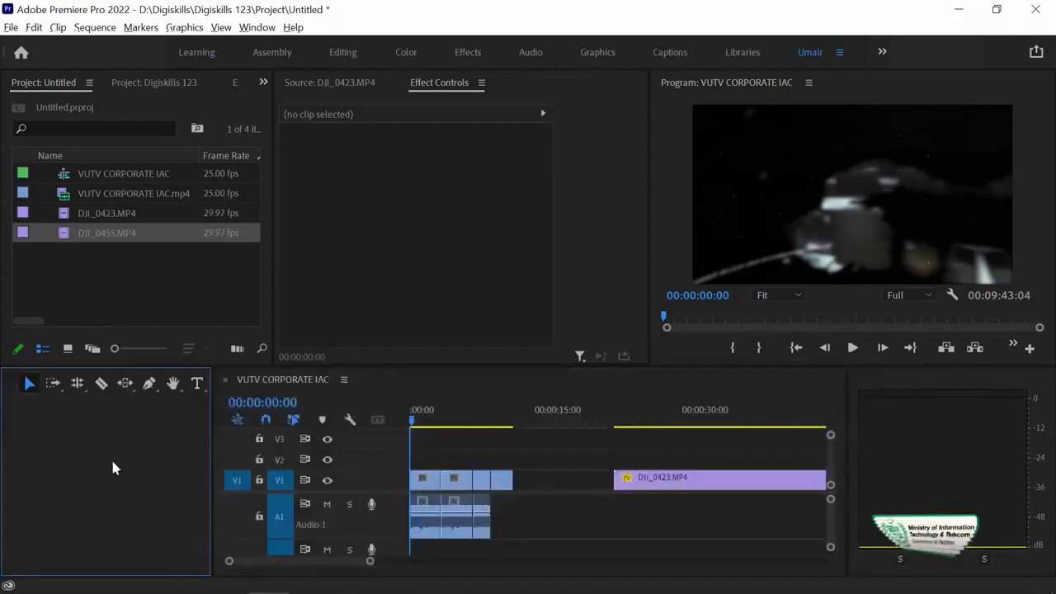
mouse_move(212, 446)
mouse_down()
mouse_move(7, 428)
mouse_move(92, 450)
mouse_move(227, 446)
mouse_up()
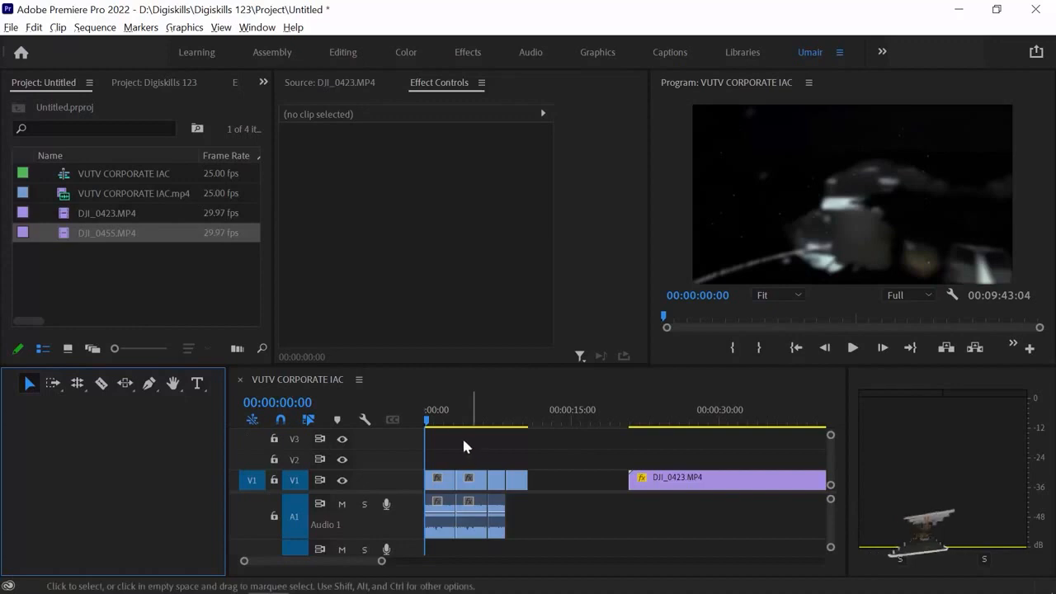
Step: Select single clips in the opening group on V1, and select the whole group of four at once
click(466, 484)
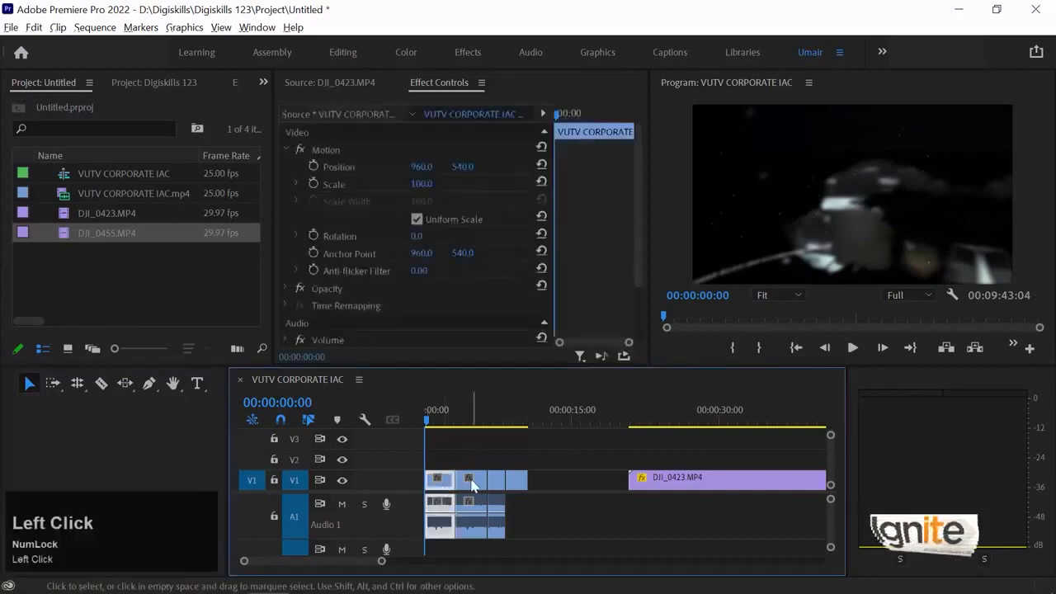
click(496, 480)
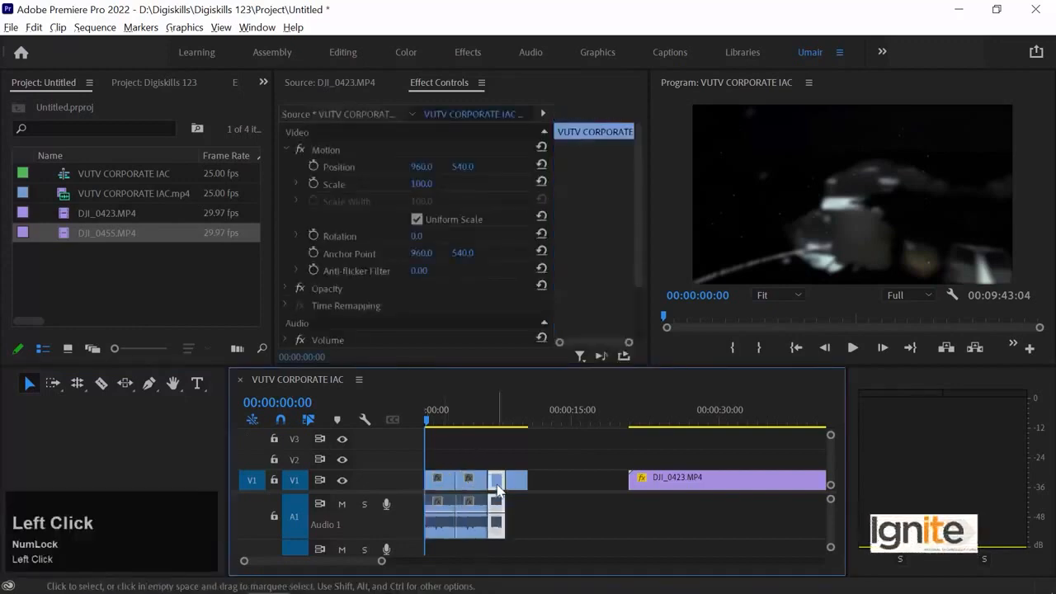
drag(573, 446, 395, 512)
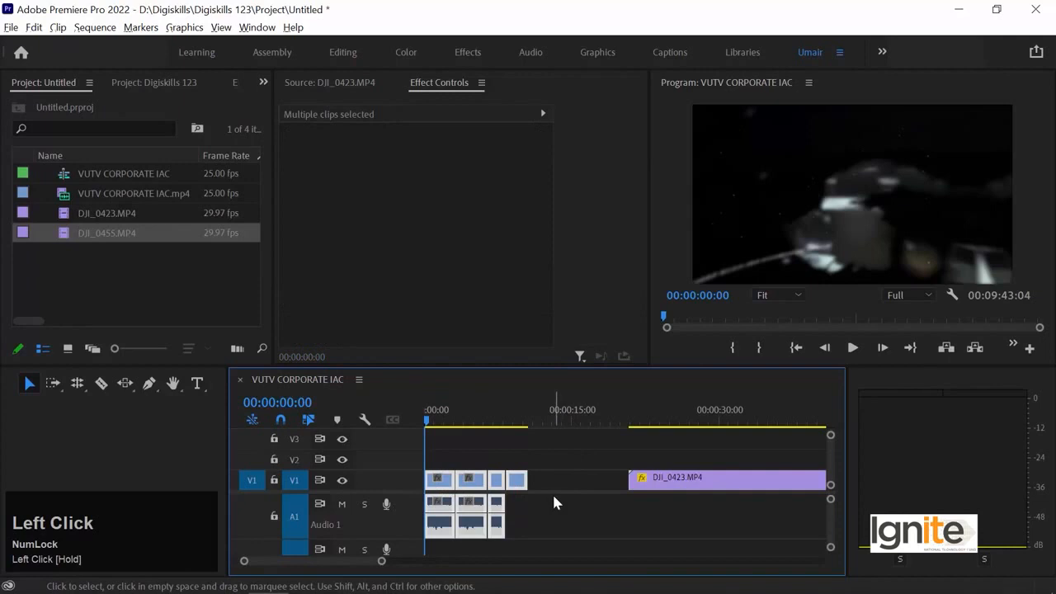
Step: Widen the Timeline panel and select every clip in the sequence together
drag(852, 464, 963, 460)
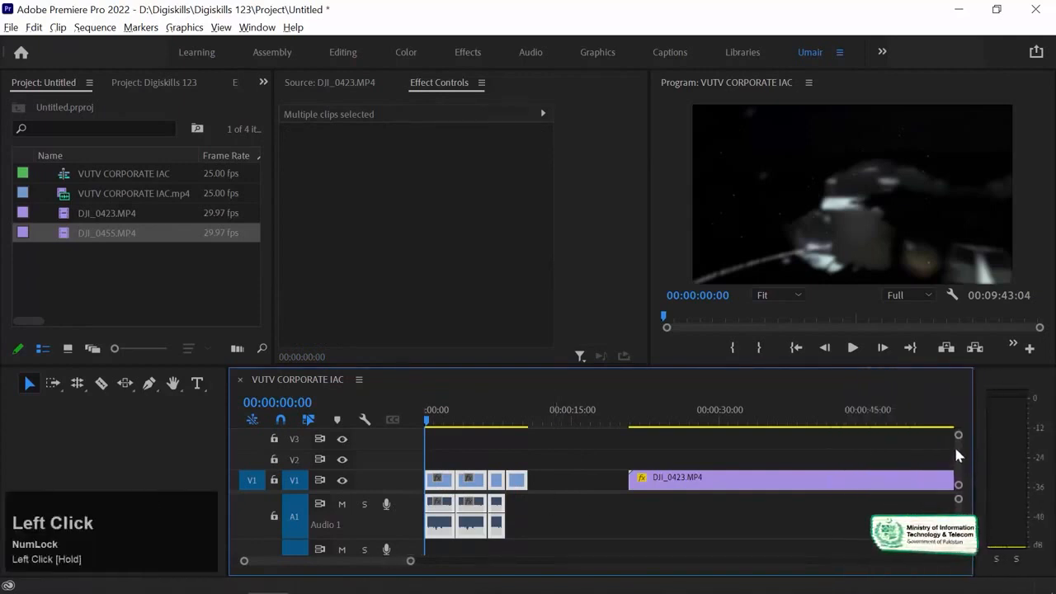
key(minus)
key(minus)
key(minus)
drag(698, 445, 347, 507)
key(equal)
key(equal)
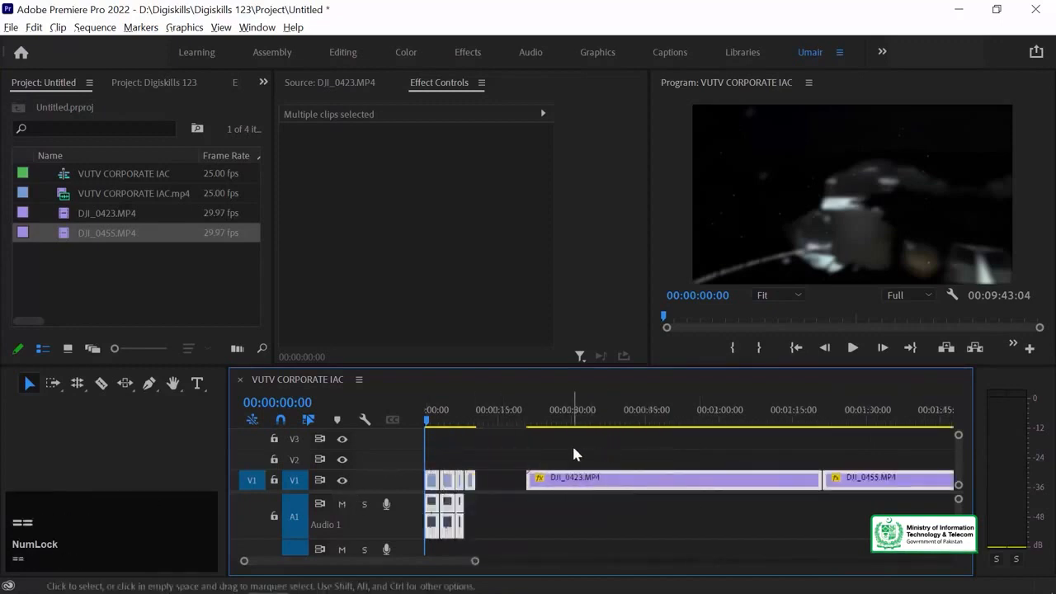
Step: Select three non-adjacent clips together: the first and third opening clips and DJI_0455.MP4
click(573, 443)
click(434, 484)
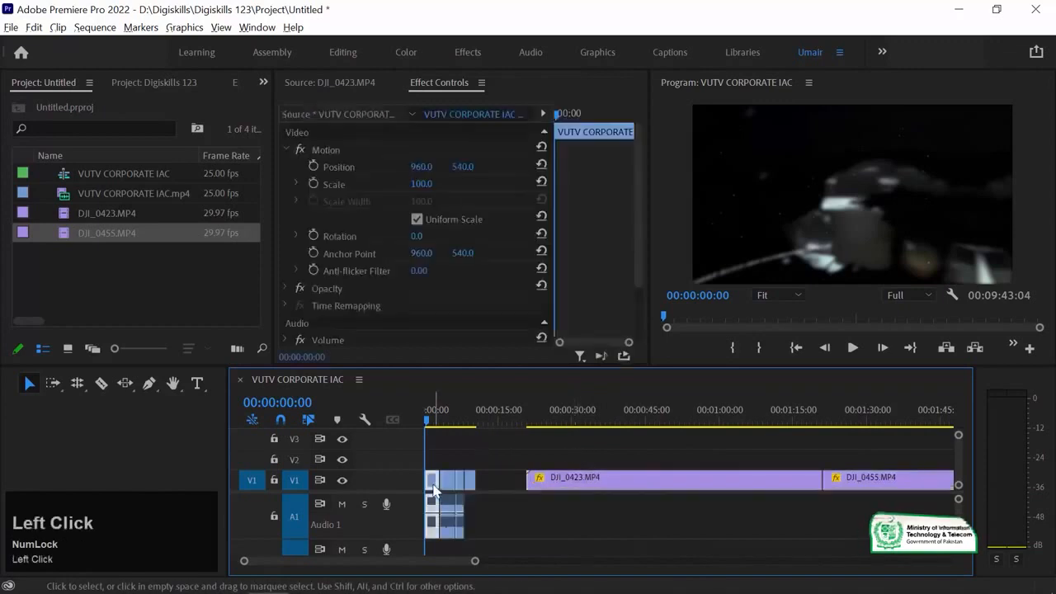
key(shift)
shift+click(459, 483)
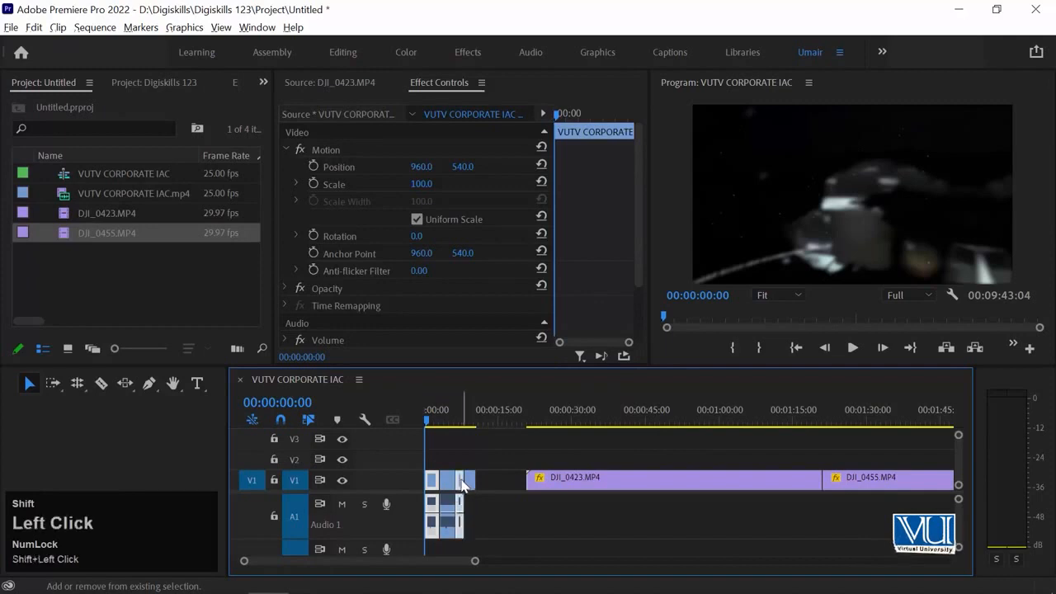
shift+click(873, 485)
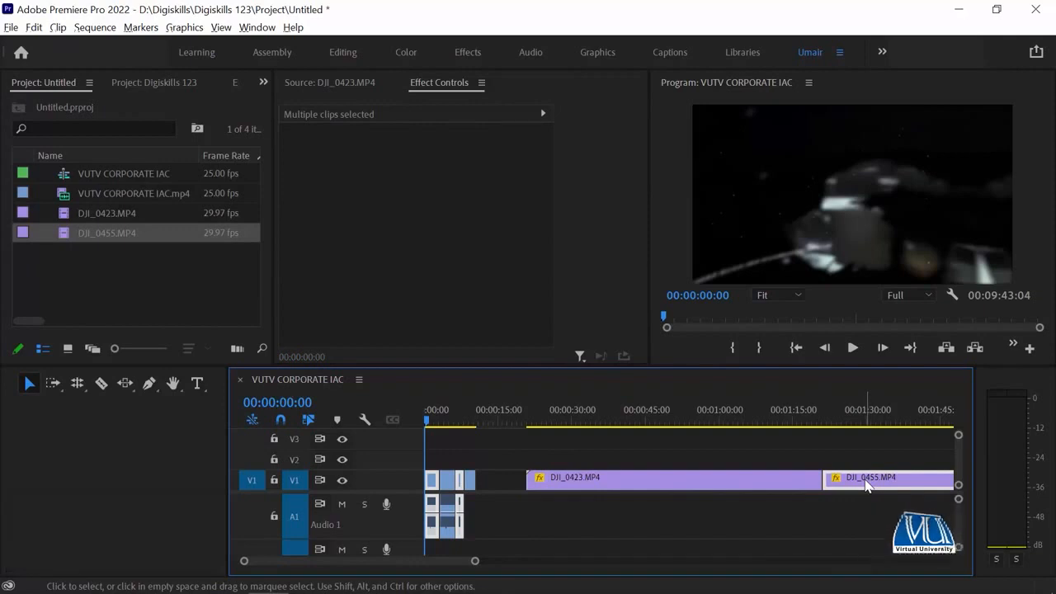
Step: Play through the last seconds of DJI_0423.MP4 and trim its end back to 00:01:18:13
click(576, 417)
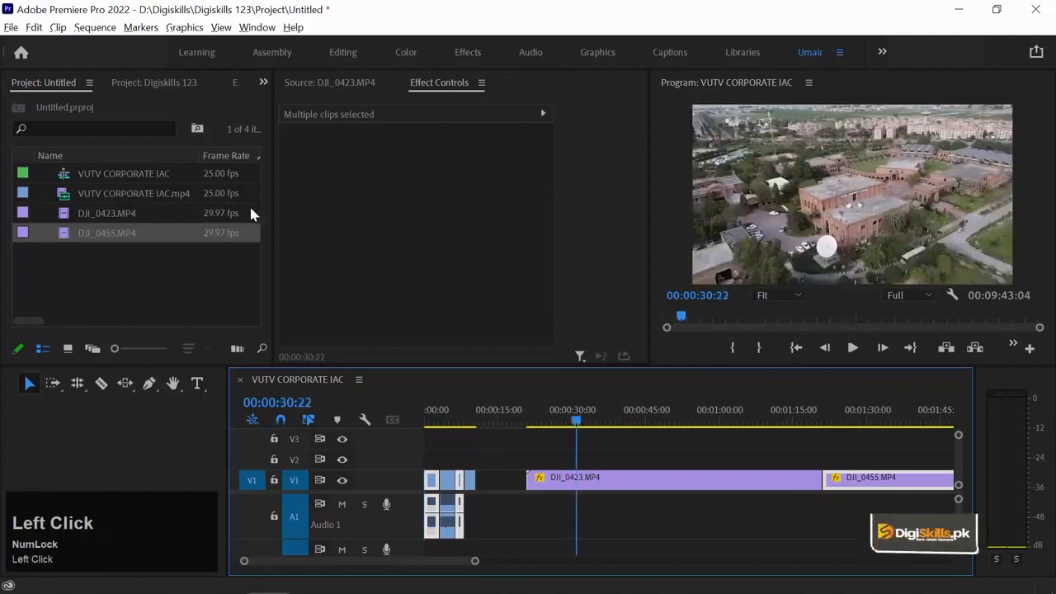
click(516, 447)
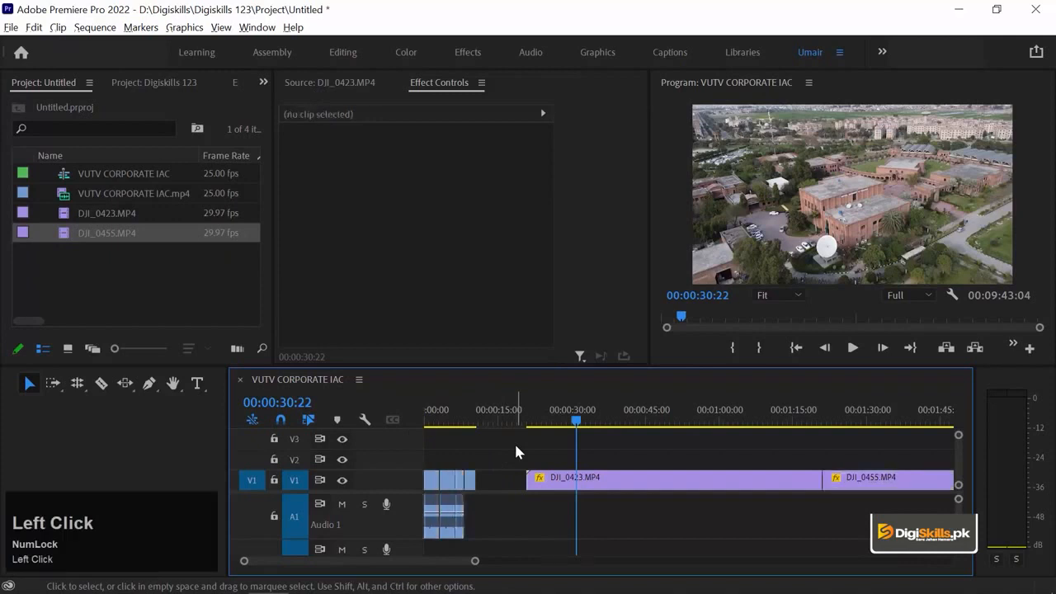
key(Down)
key(=)
key(=)
drag(615, 418, 558, 420)
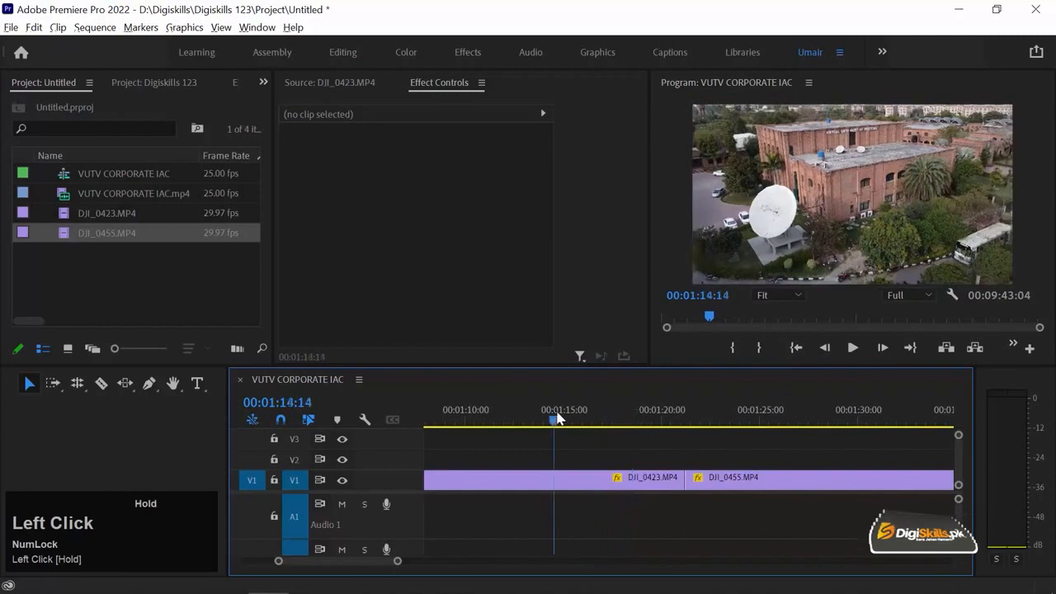
key(space)
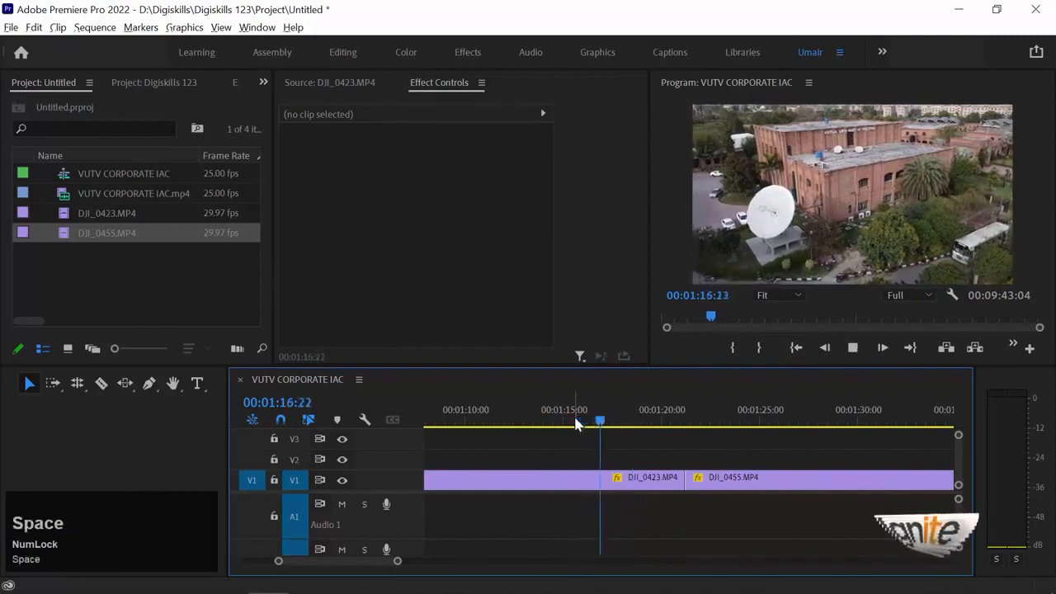
key(space)
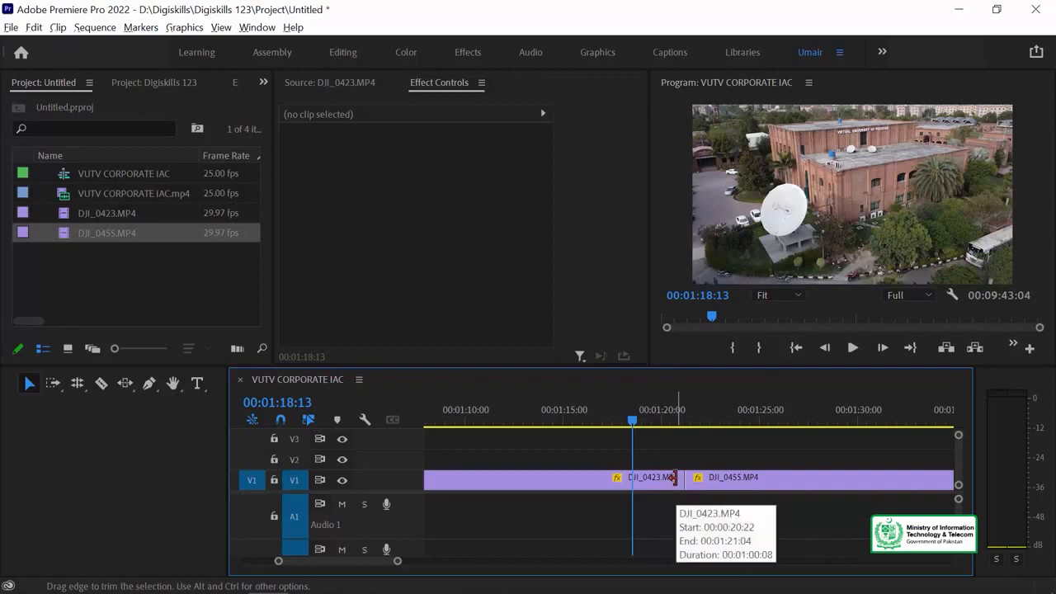
drag(675, 478, 632, 478)
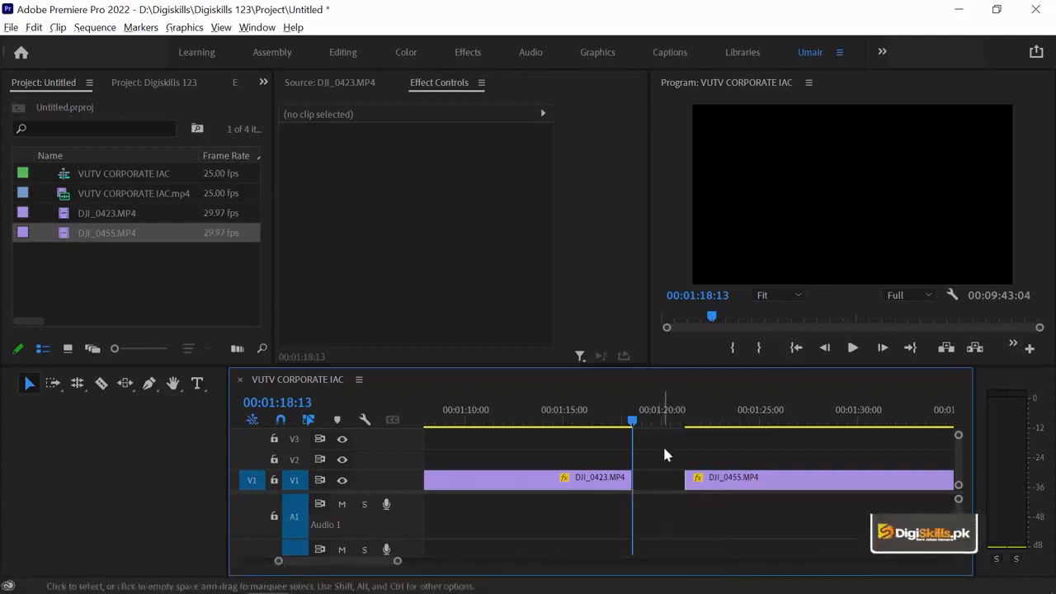
Step: Trim the start of DJI_0455.MP4 to 00:01:31:14 and move the clip directly against the end of DJI_0423.MP4
drag(687, 417, 864, 435)
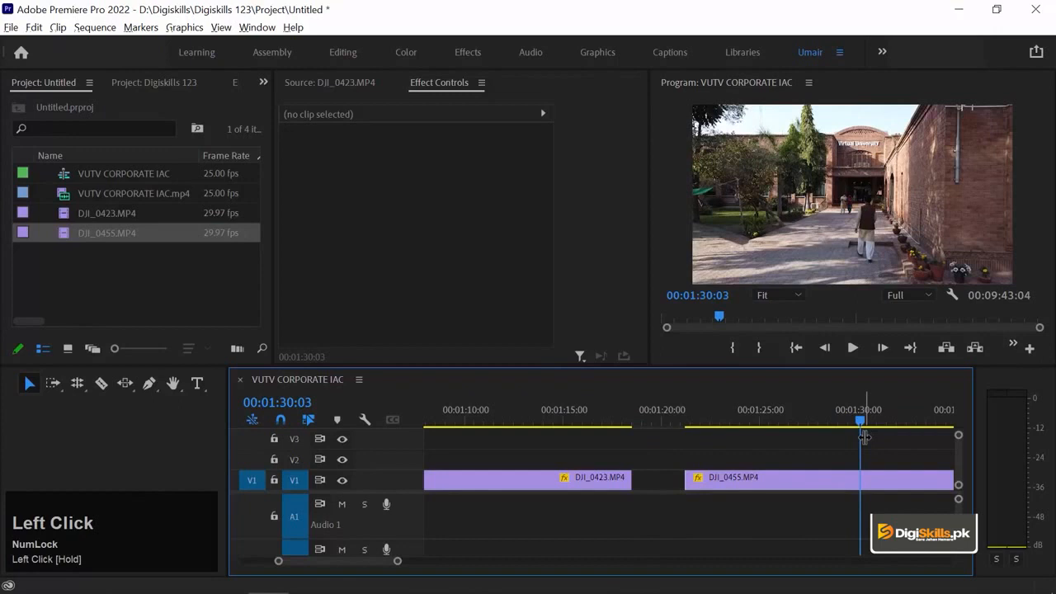
key(minus)
key(minus)
key(equal)
key(equal)
drag(686, 412, 713, 419)
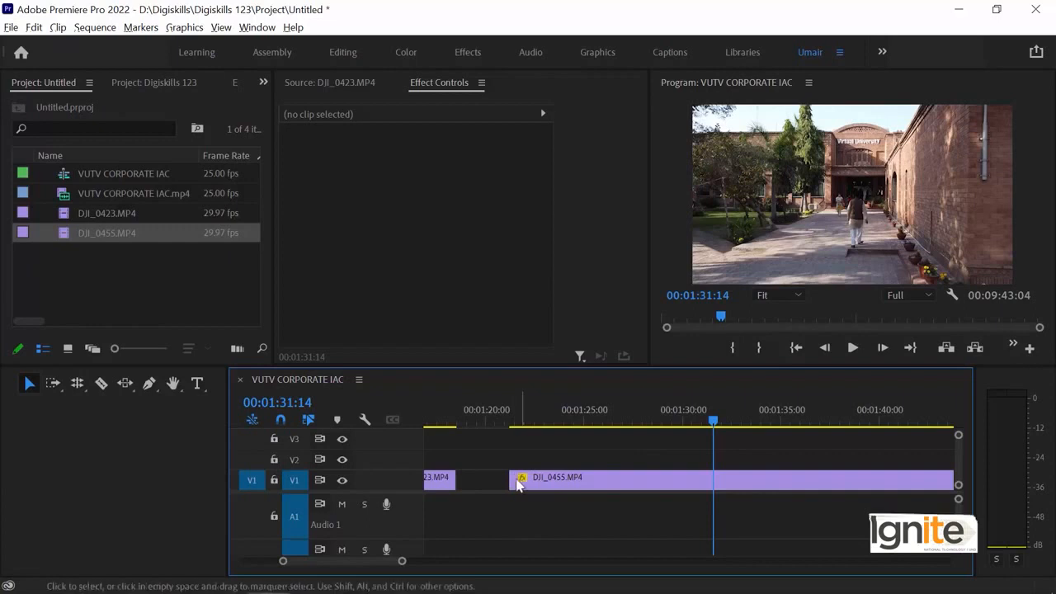
drag(518, 484, 718, 480)
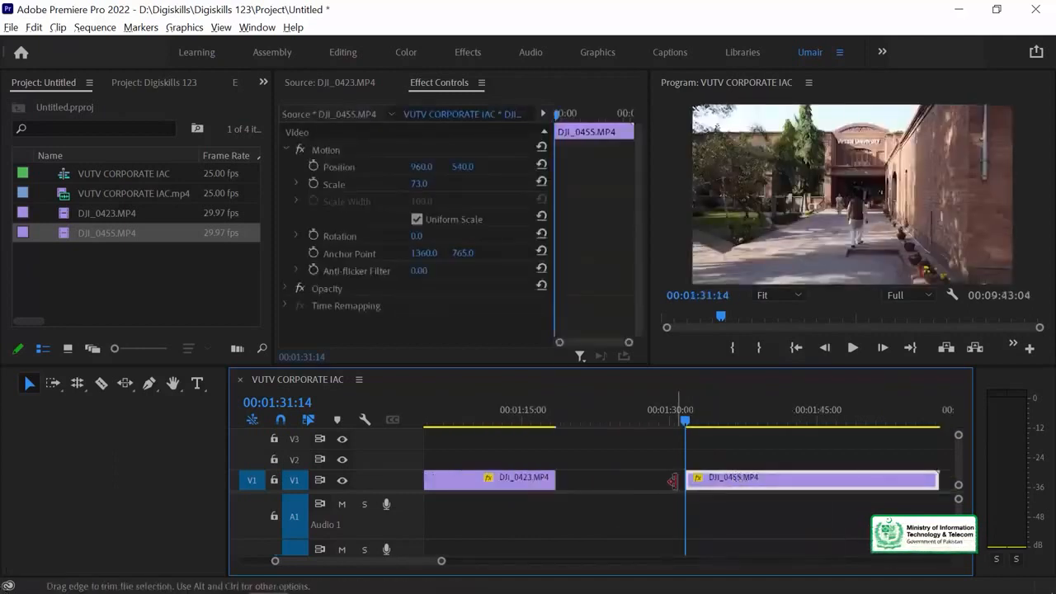
drag(732, 486, 577, 490)
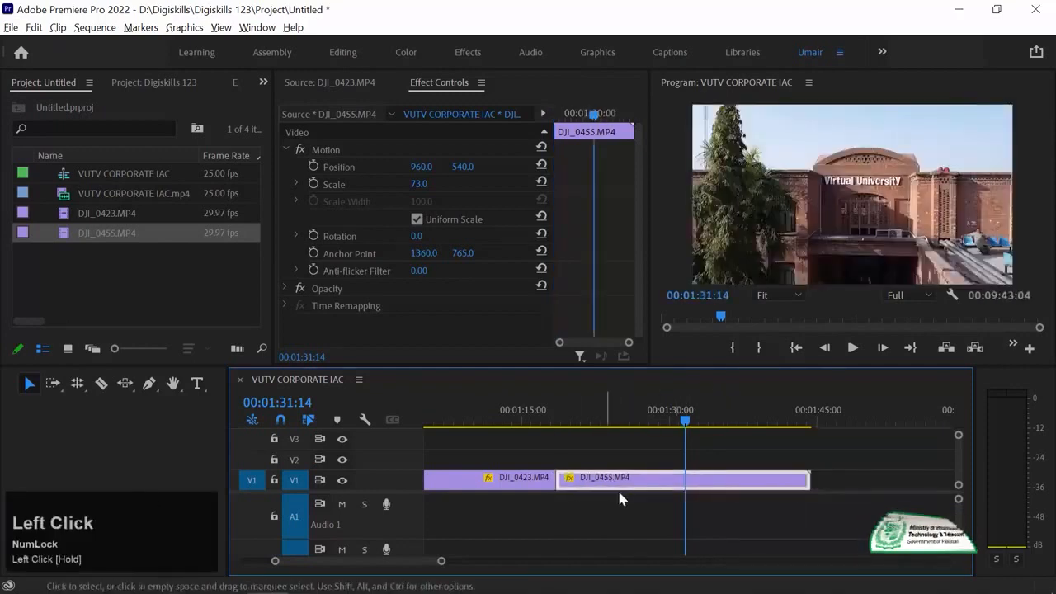
Step: Move DJI_0423.MP4 and DJI_0455.MP4 together along V1 so they start at about 00:00:29, leaving both deselected
click(620, 462)
click(524, 485)
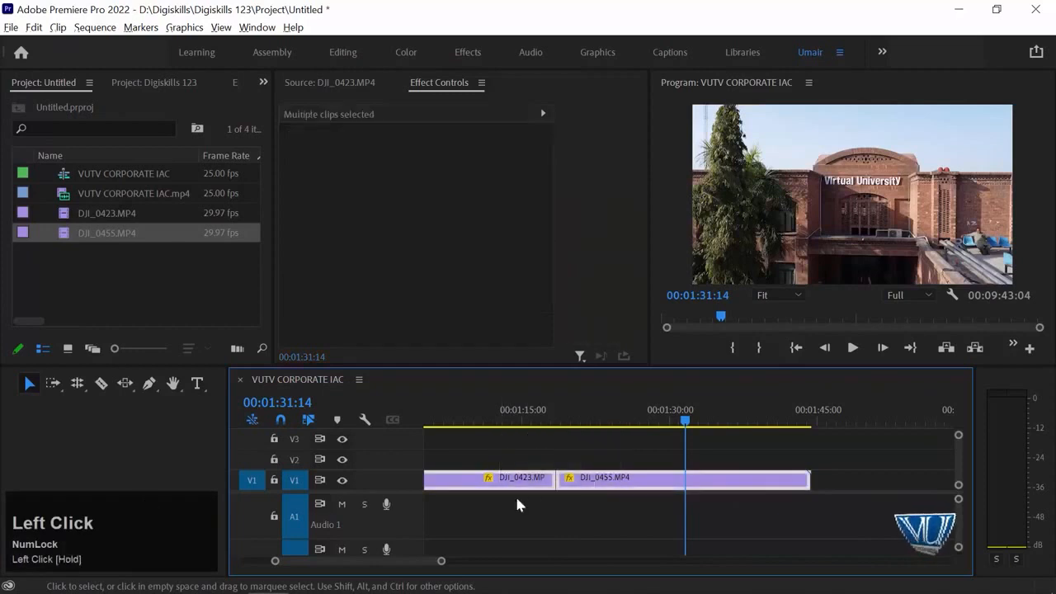
key(minus)
key(minus)
key(minus)
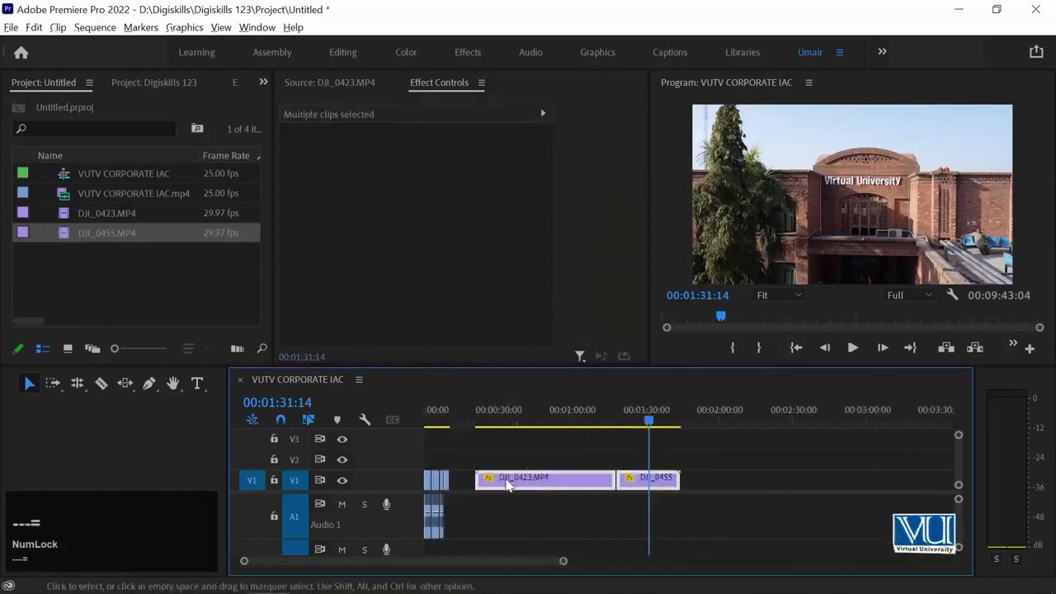
drag(507, 485, 551, 480)
click(475, 448)
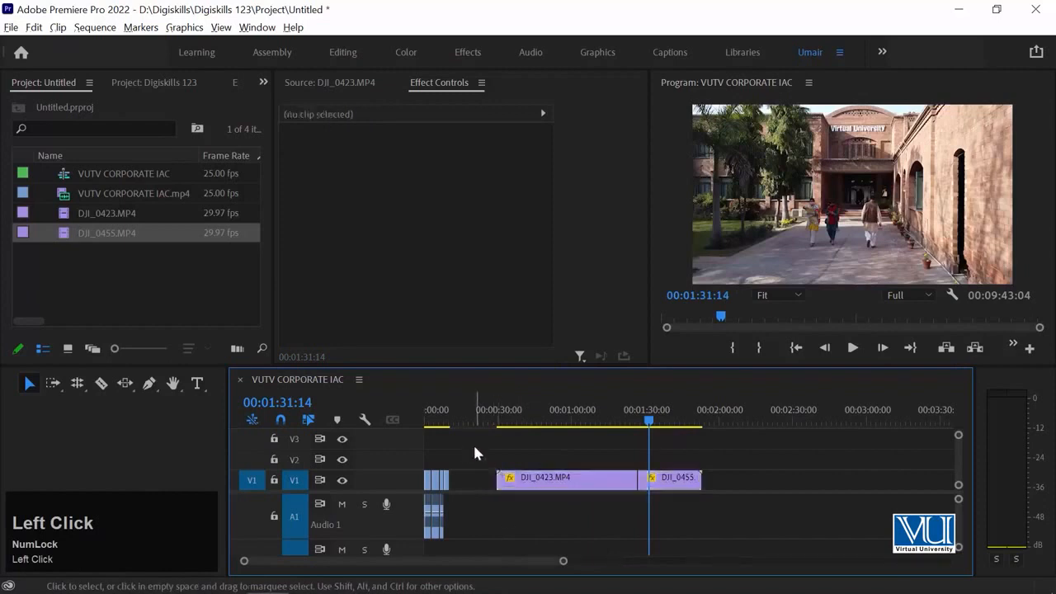
Step: Use the Track Select Forward tool to select all clips from DJI_0423.MP4 onward
click(54, 385)
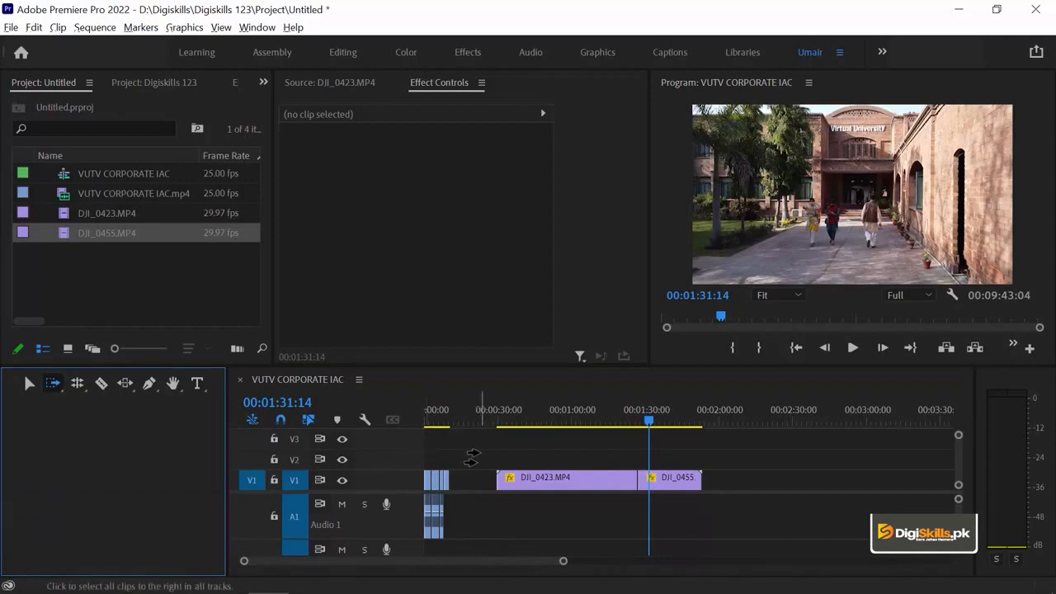
key(v)
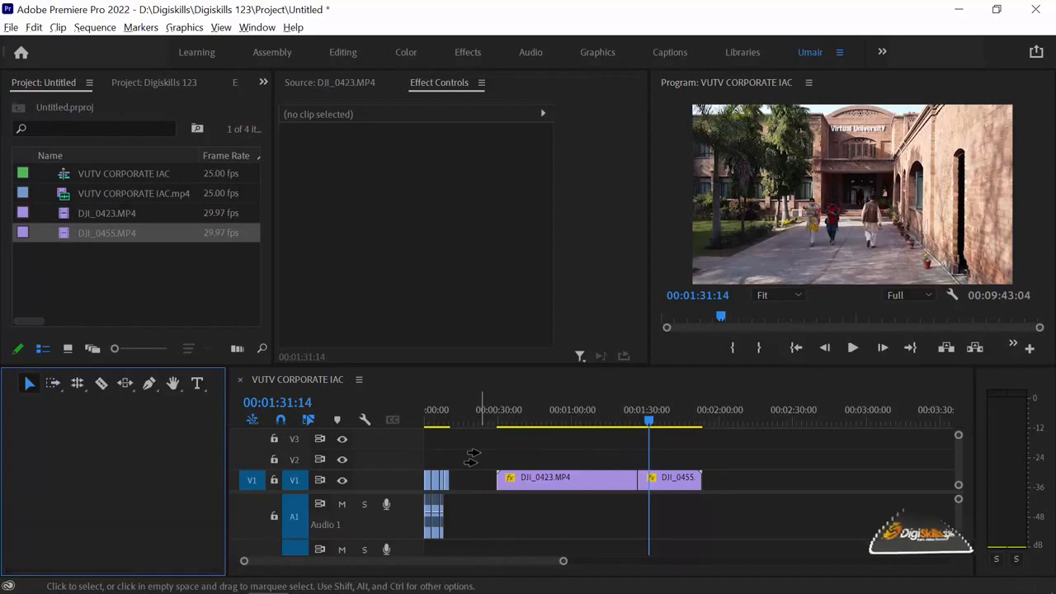
key(a)
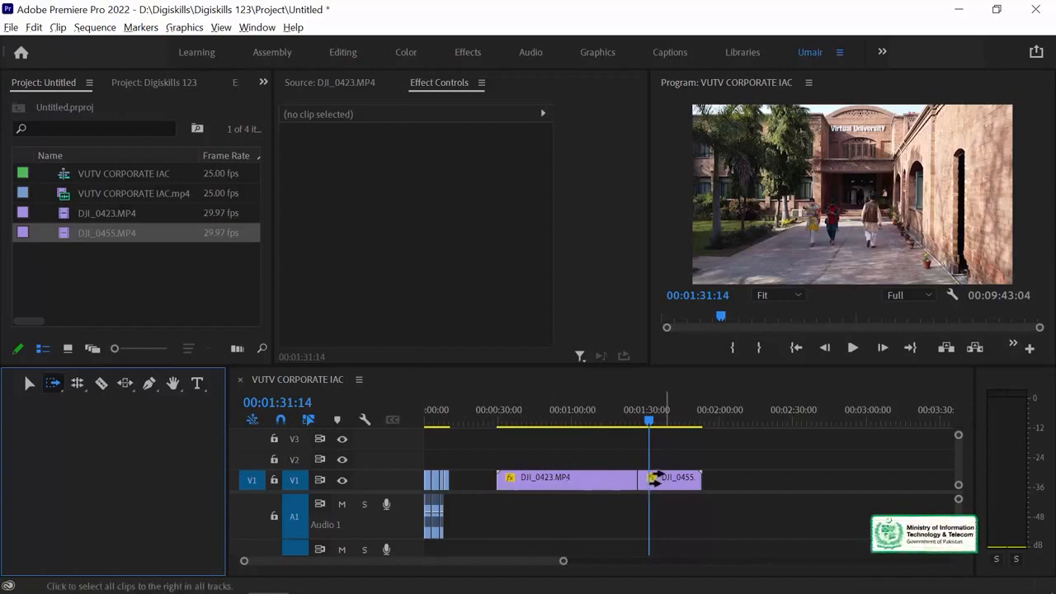
click(523, 477)
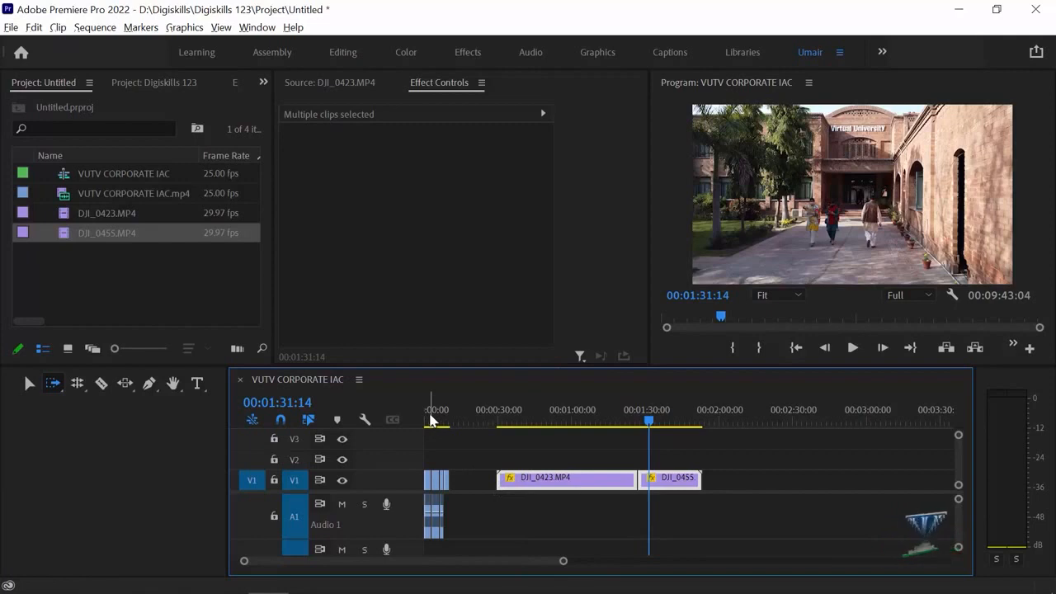
Step: Place the playhead at 00:00:01:17 and select every clip forward from the second opening clip
click(431, 420)
key(equal)
key(equal)
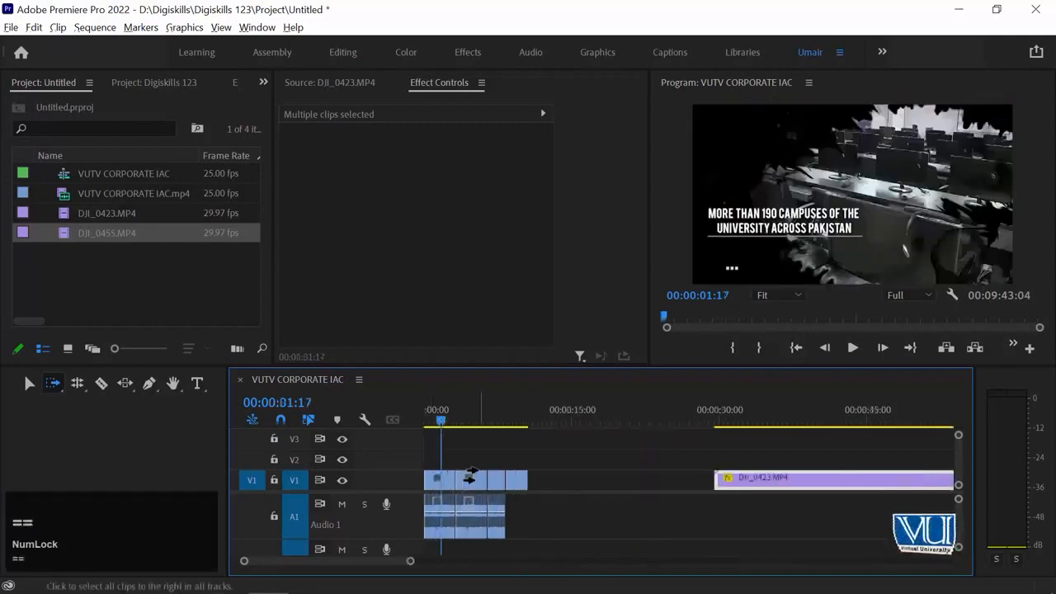
click(469, 477)
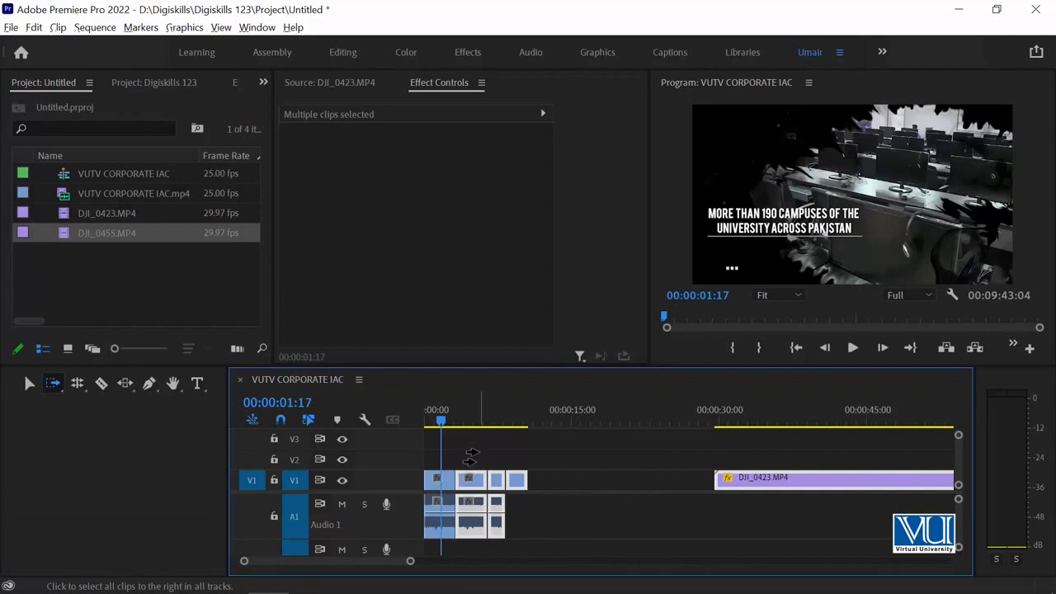
key(minus)
key(minus)
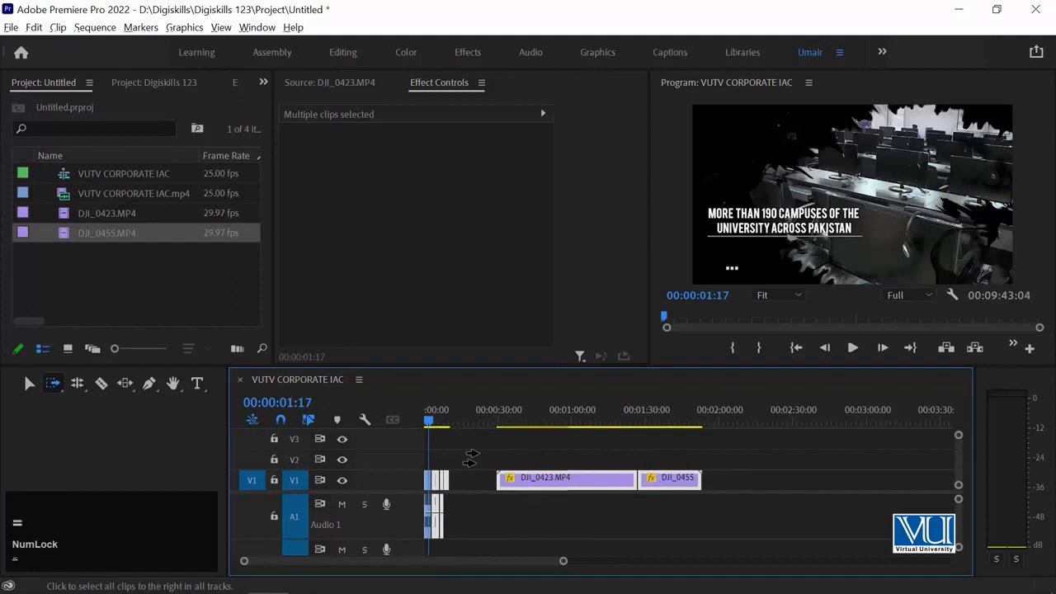
key(equal)
key(minus)
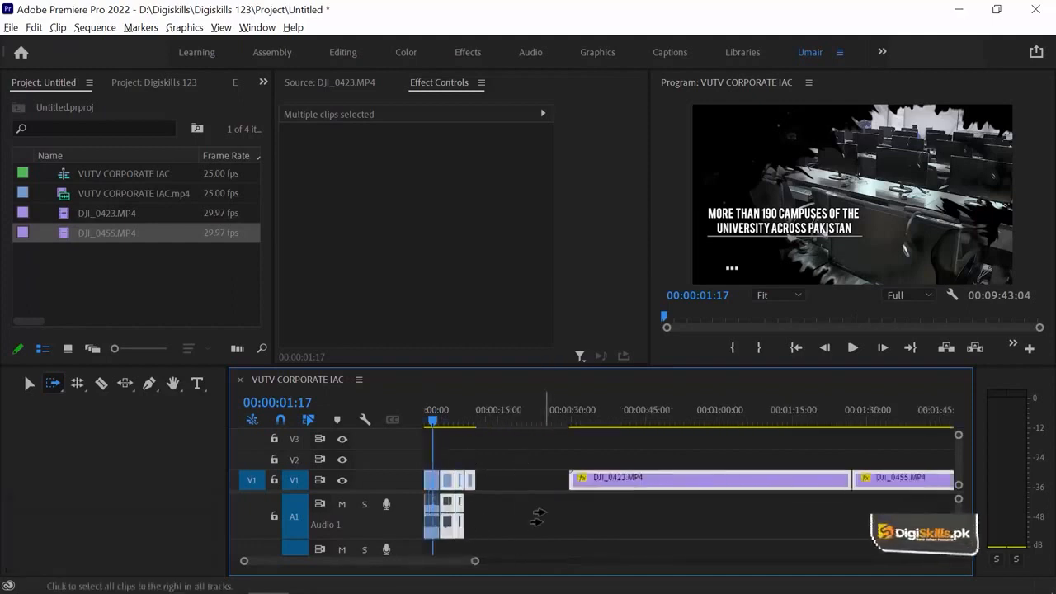
key(Num_Lock)
key(equal)
key(equal)
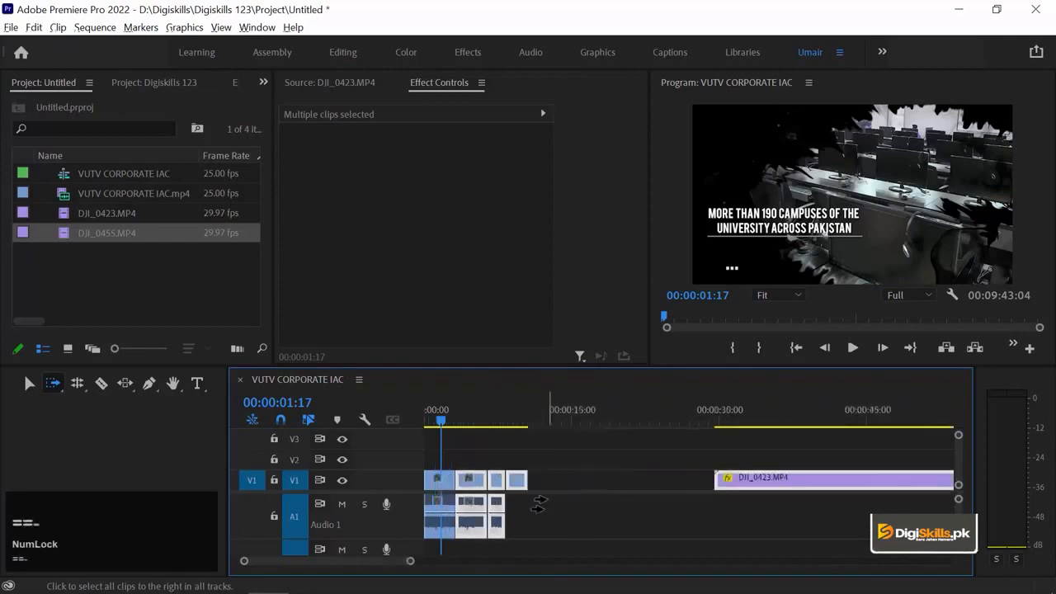
key(minus)
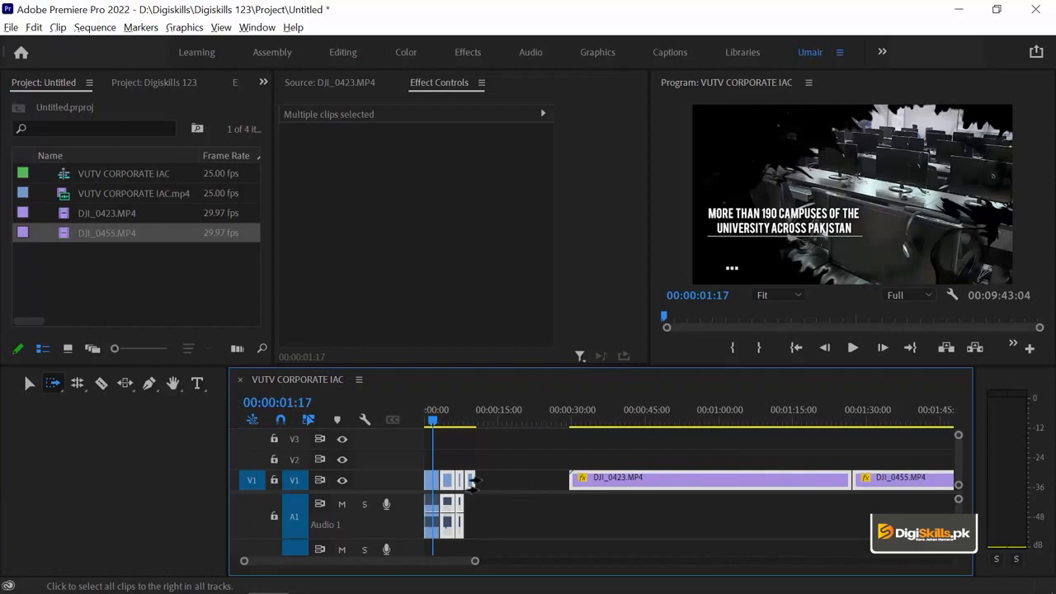
Step: Return to the Selection tool and select only DJI_0423.MP4 and DJI_0455.MP4
key(v)
drag(913, 449, 808, 487)
key(super)
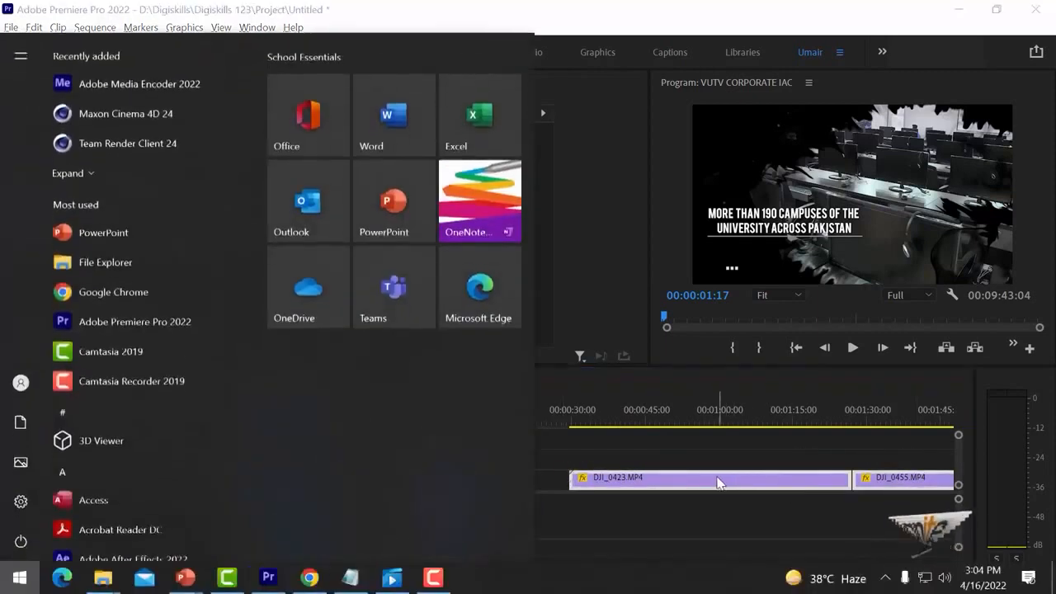
click(740, 478)
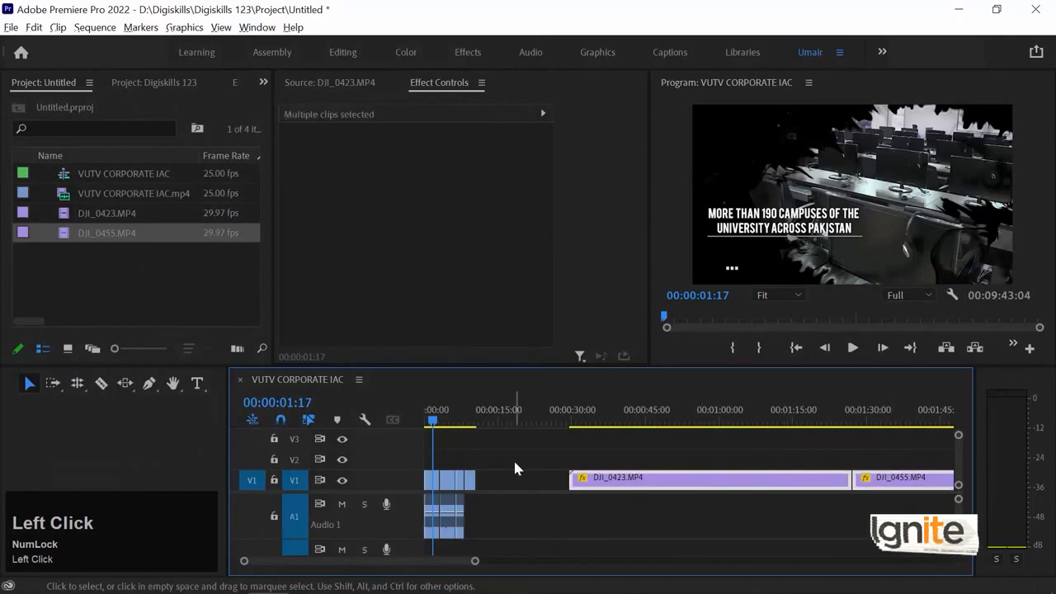
Step: Move DJI_0423.MP4 up to track V2 and DJI_0455.MP4 up to track V3, keeping their start times
mouse_move(614, 483)
mouse_down()
mouse_move(632, 464)
mouse_move(611, 467)
mouse_up()
drag(699, 465, 707, 478)
click(824, 463)
drag(791, 476, 792, 461)
drag(877, 479, 862, 445)
Step: Use the Track Select Forward tool to select DJI_0423.MP4 and DJI_0455.MP4 together across tracks V2 and V3
key(a)
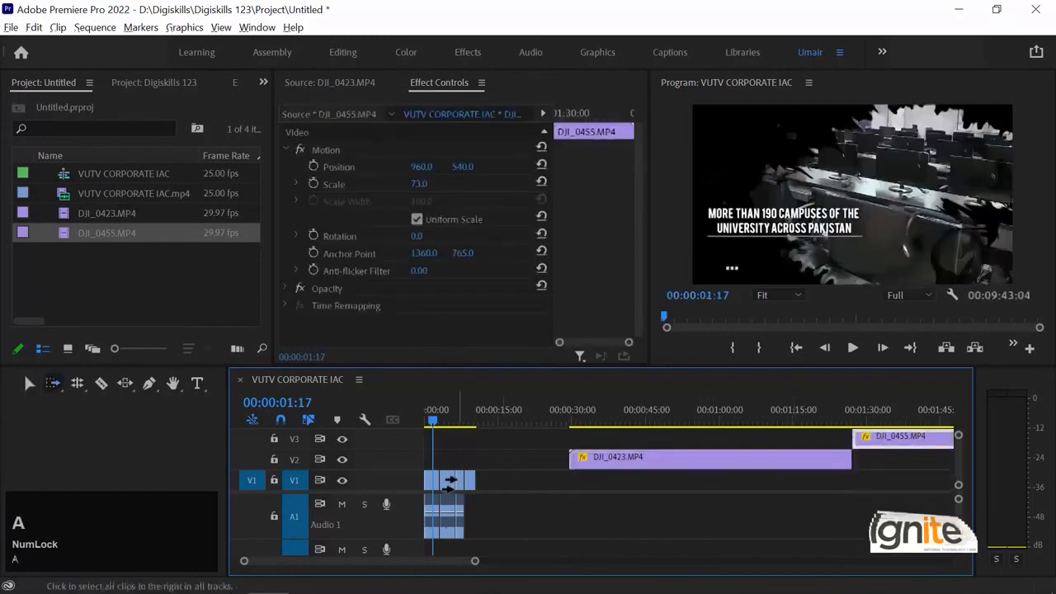
click(436, 479)
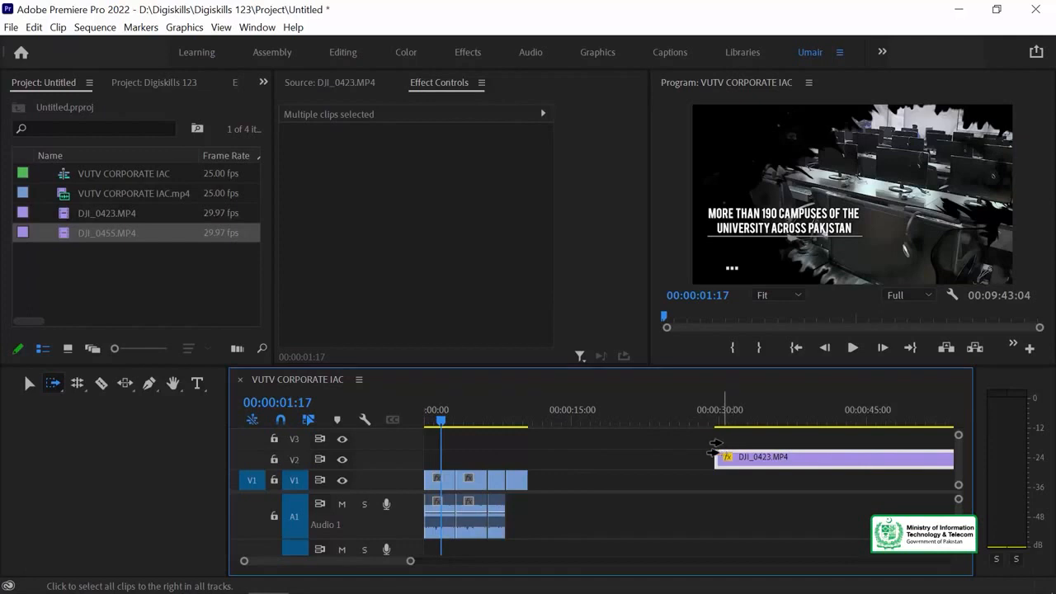
key(minus)
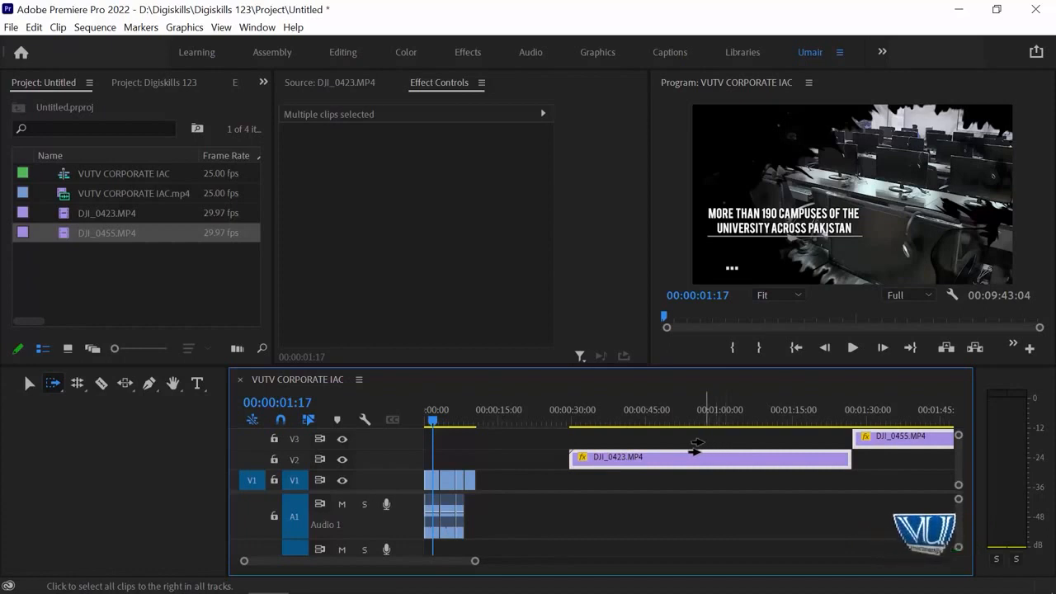
Step: Select forward on a single track only, first from the second opening clip on V1, and finally only DJI_0423.MP4 on V2
key(shift)
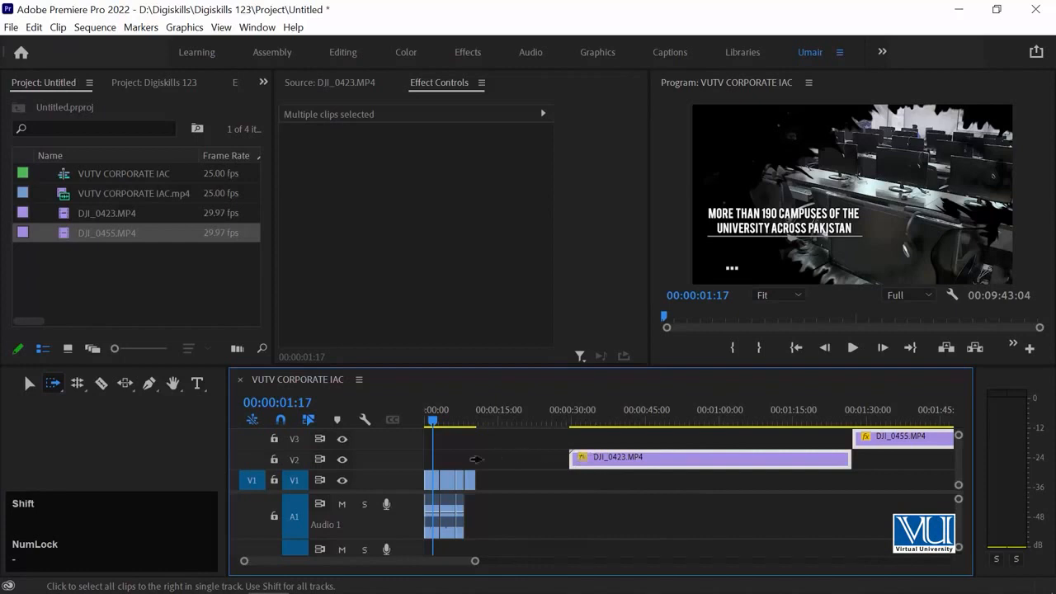
shift+click(435, 479)
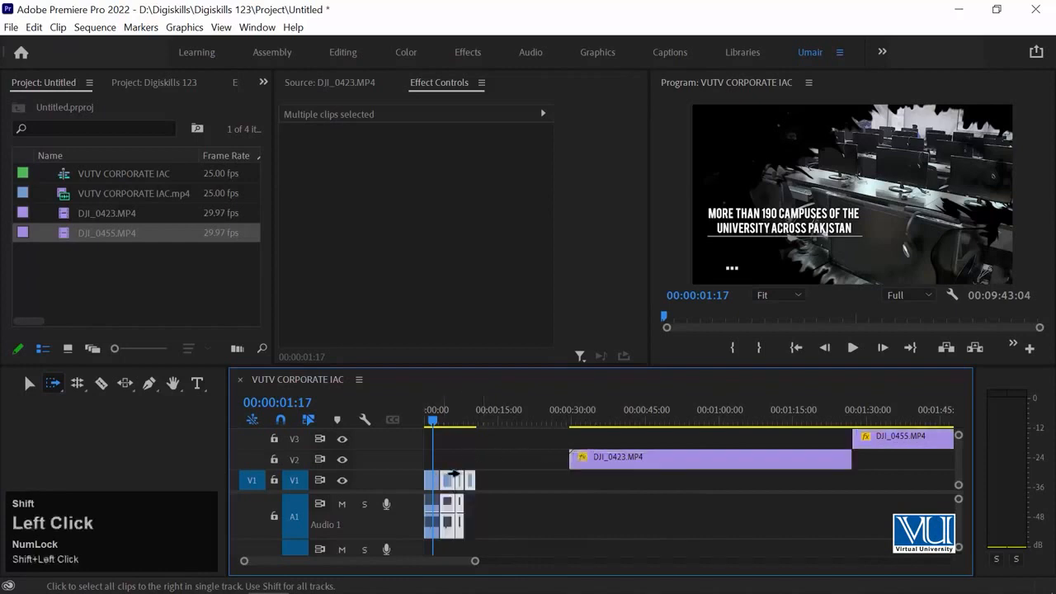
click(509, 457)
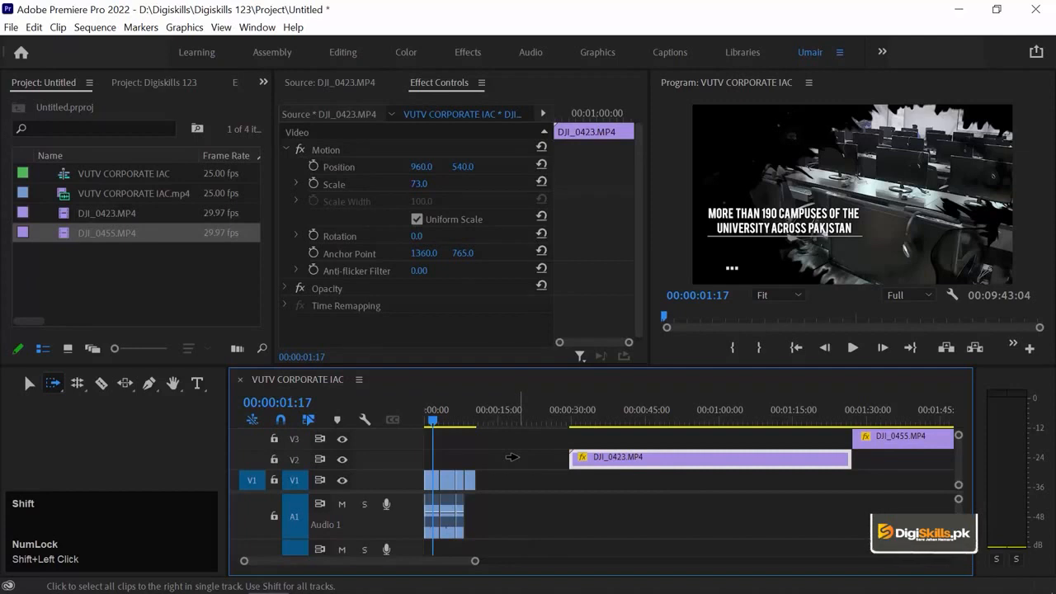
Step: Switch to the Track Select Backward tool and select all opening clips located before DJI_0423.MP4
click(56, 387)
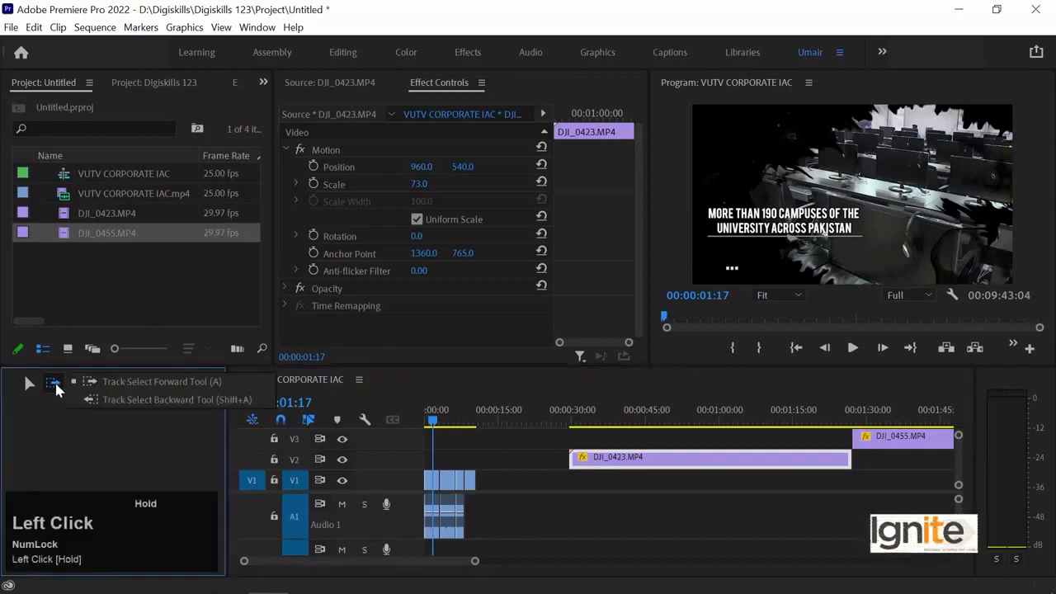
click(131, 398)
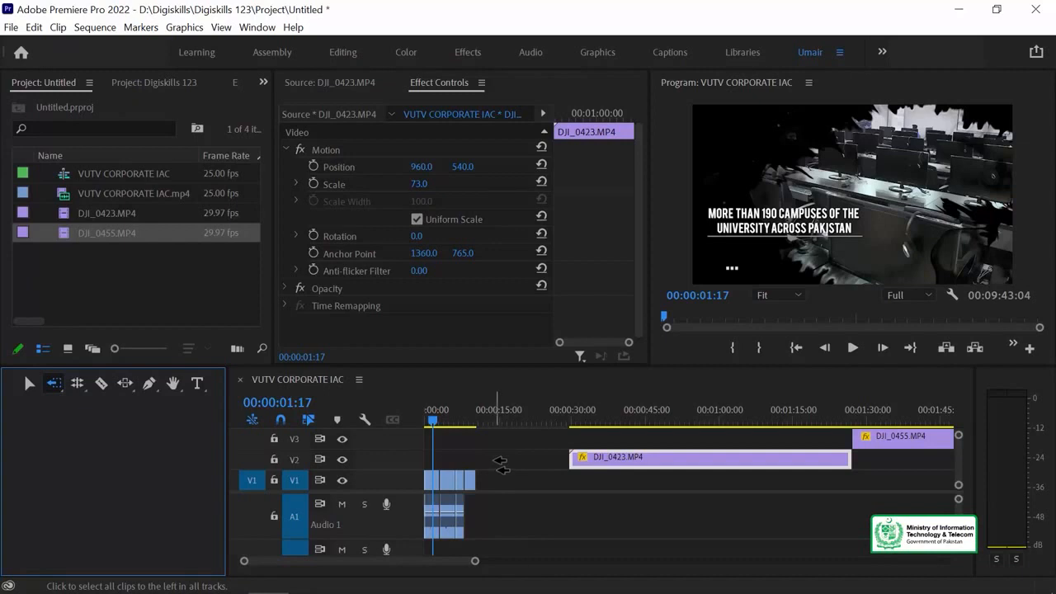
key(equal)
key(minus)
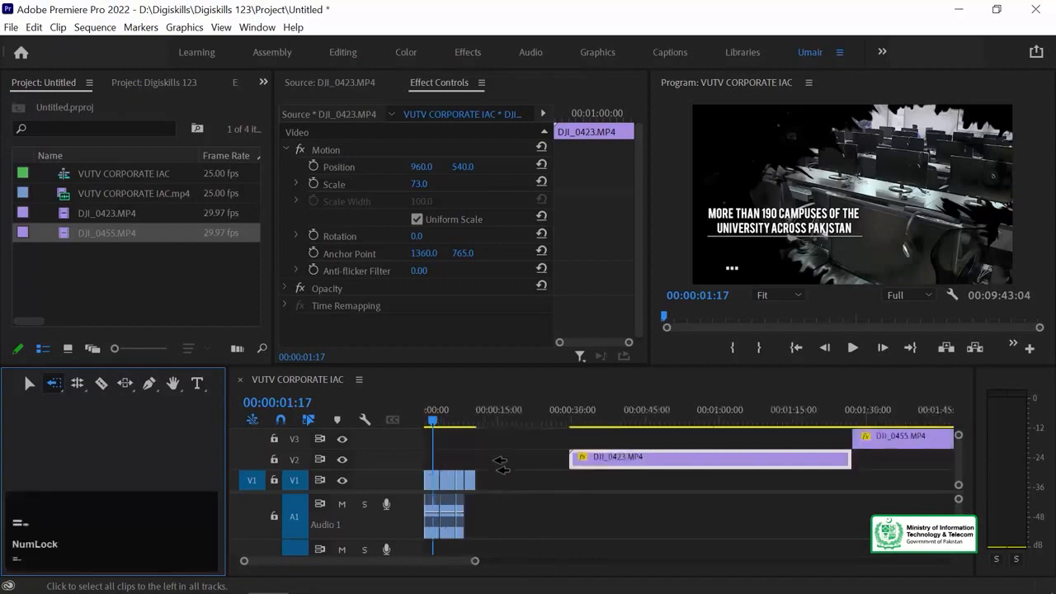
click(514, 465)
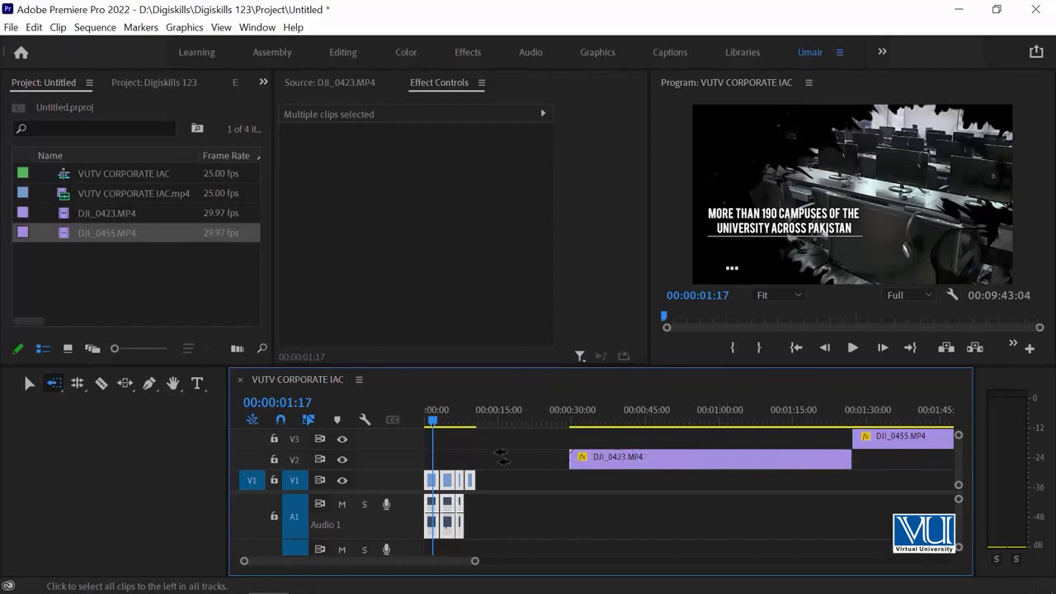
Step: Select backward from DJI_0423.MP4, from the first opening clip, and finally from the gap after the opening clips
click(702, 459)
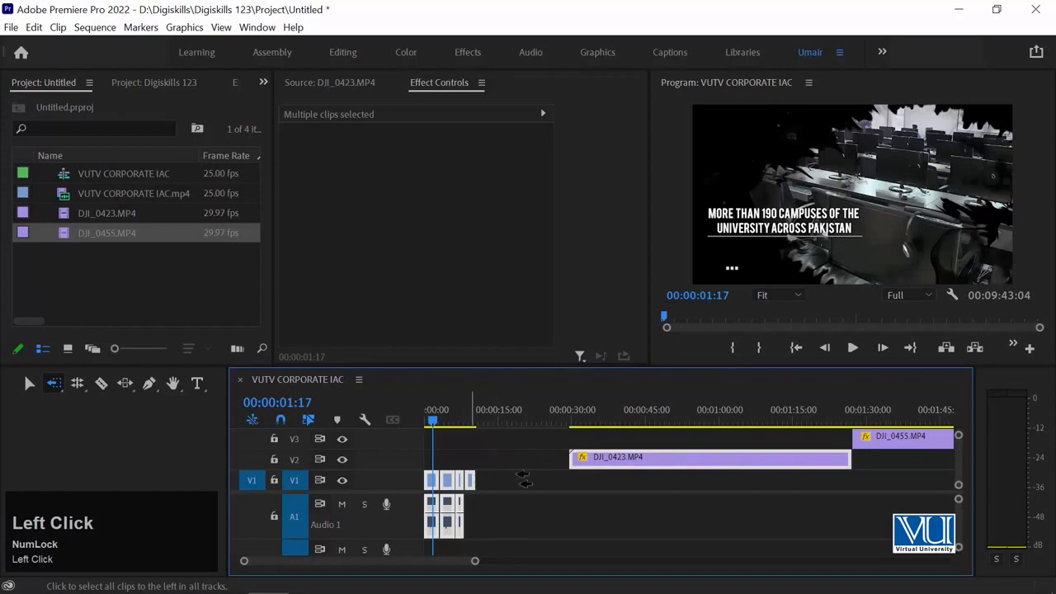
click(450, 480)
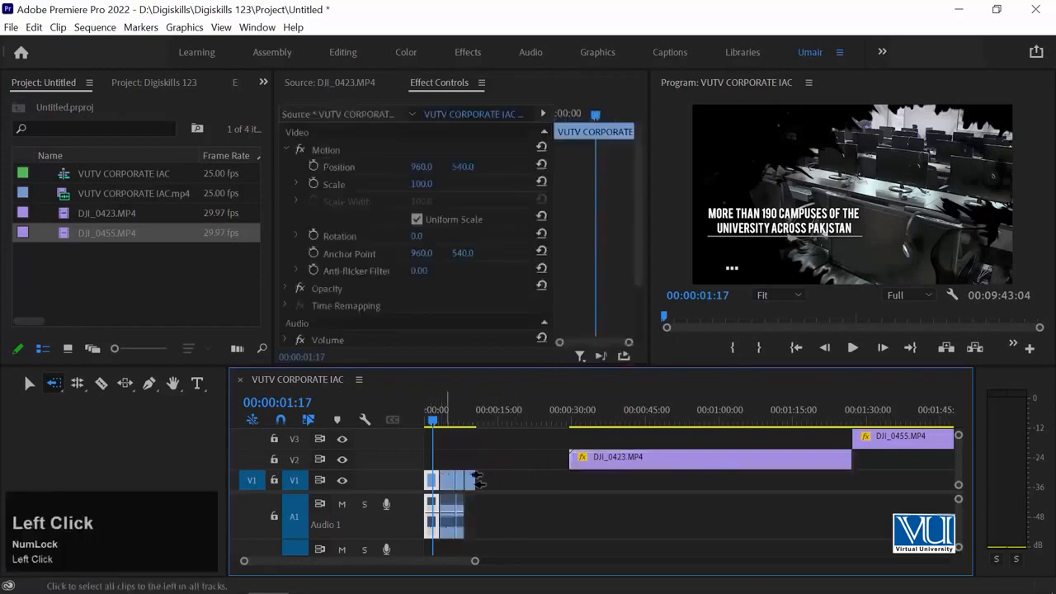
click(519, 482)
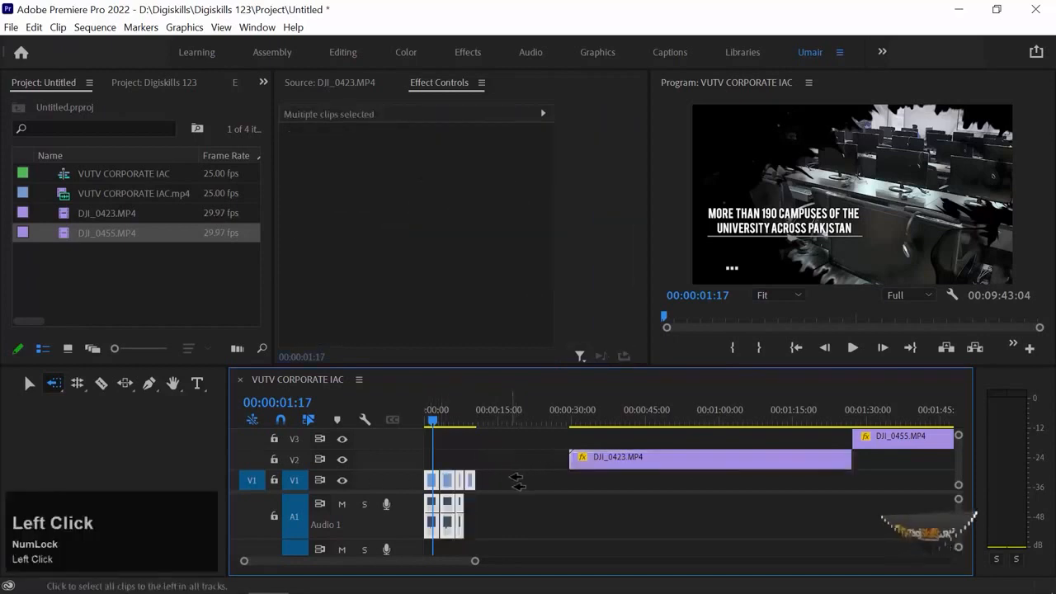
Step: Return to the Track Select Forward tool and try shifting the clips from the second opening clip onward later in time
key(a)
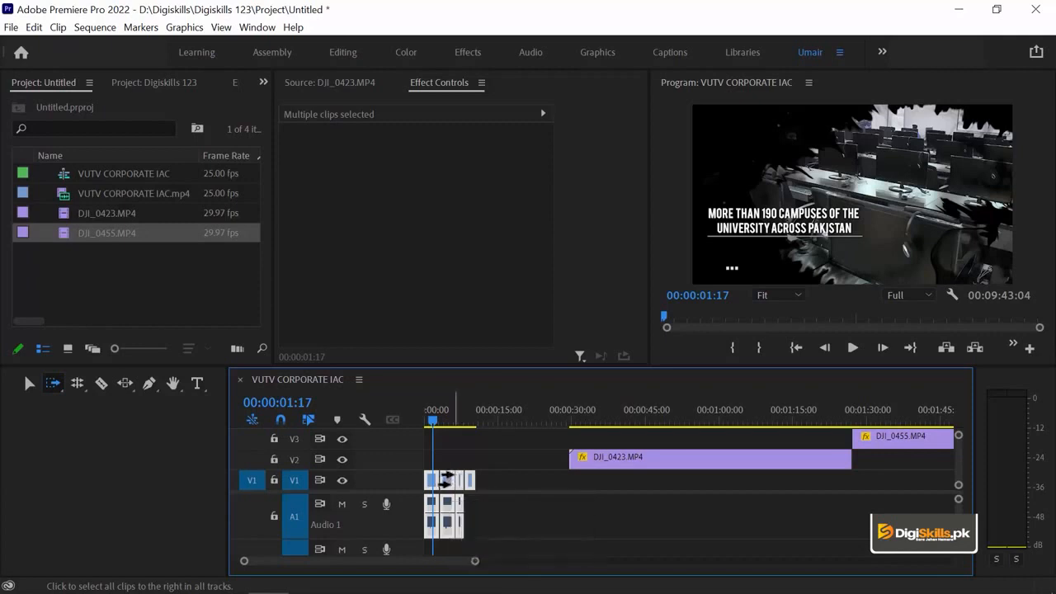
drag(446, 479, 754, 481)
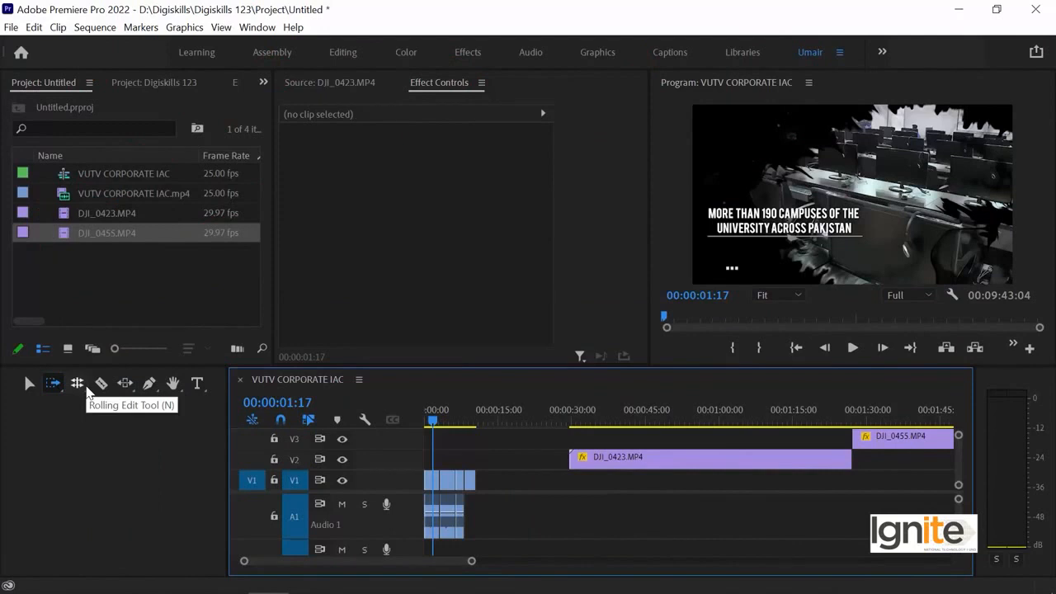
Step: Activate the Rolling Edit tool, select the first opening clip and place the playhead at 00:00:03:14
key(equal)
key(equal)
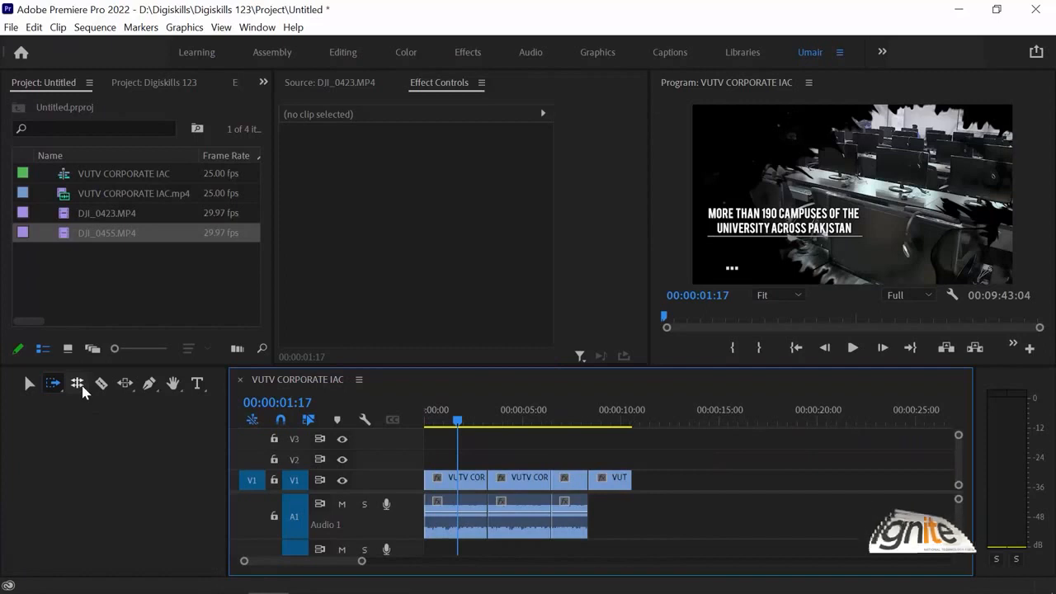
key(n)
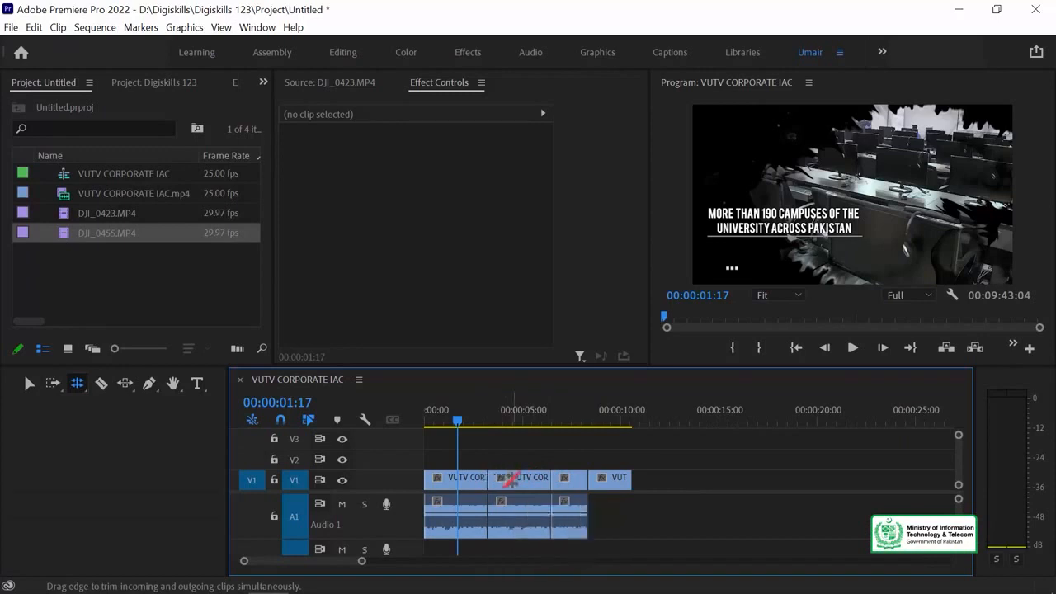
key(equal)
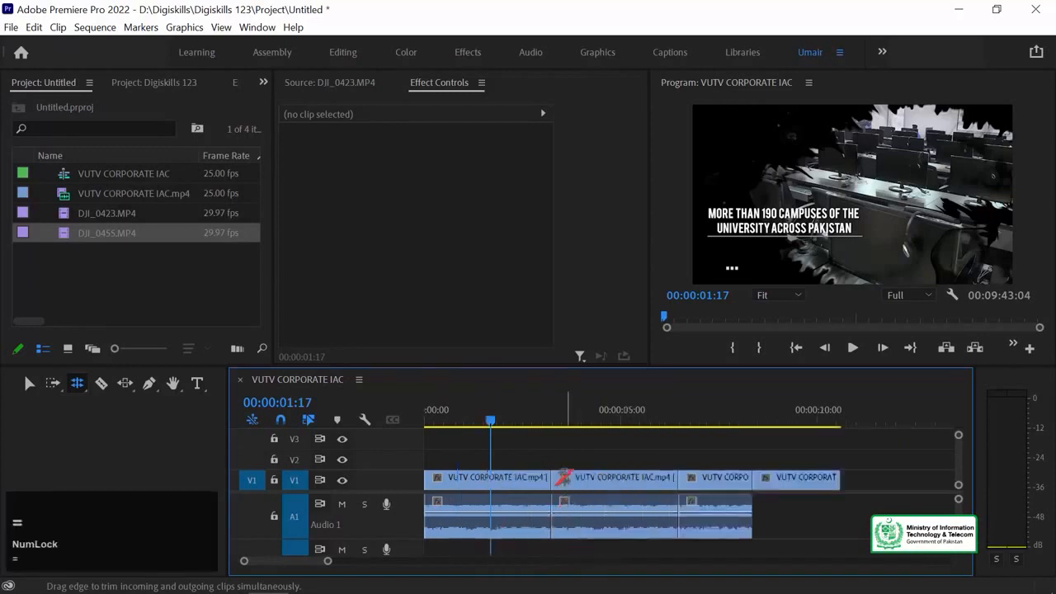
key(ctrl+s)
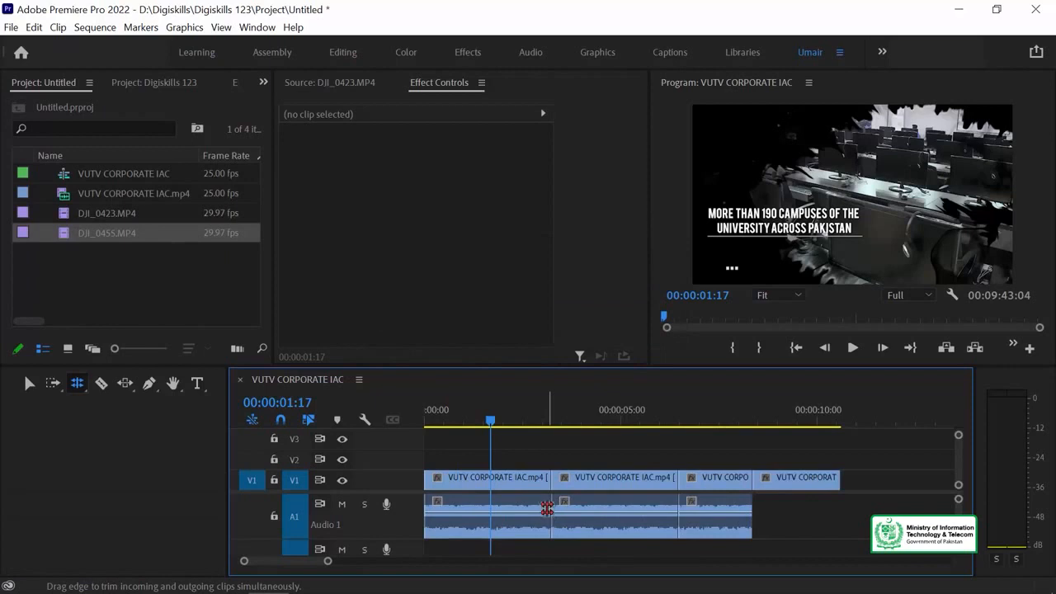
click(504, 481)
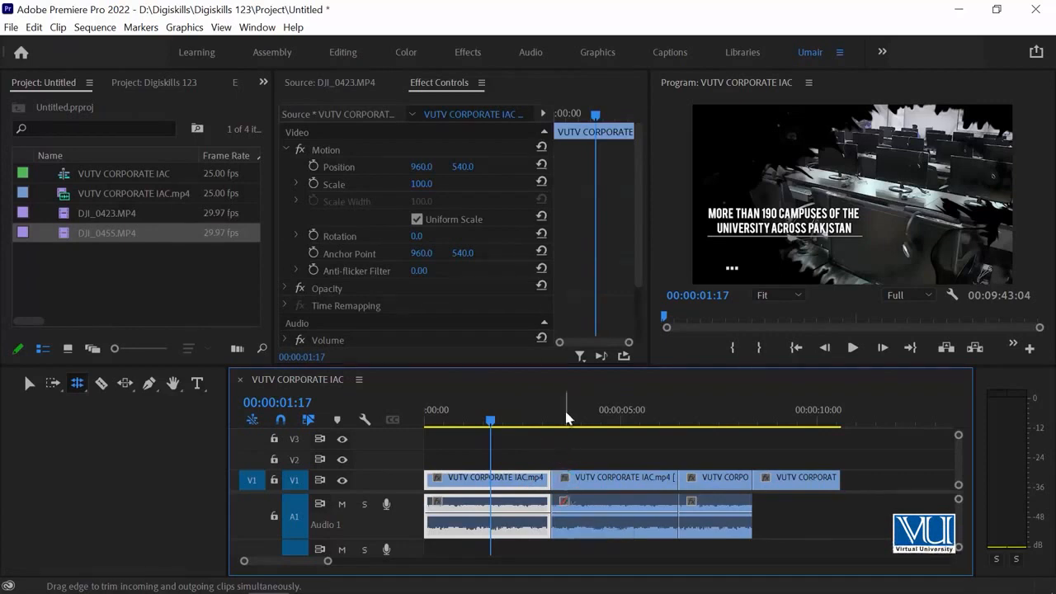
click(565, 419)
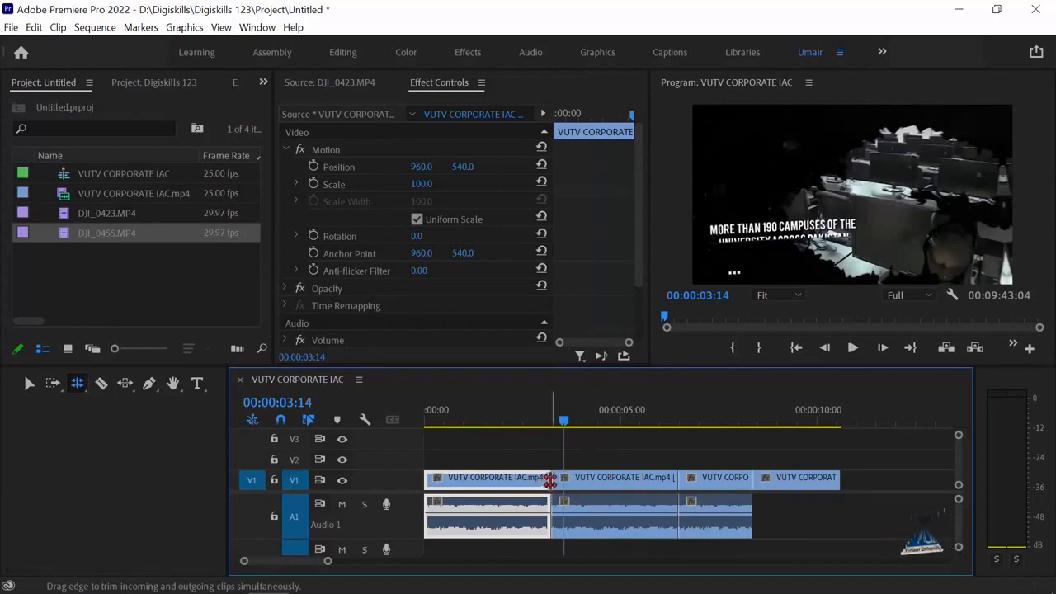
Step: Roll the cut between the first two opening clips later to about 00:00:05:15 and select the second clip
drag(549, 479, 572, 479)
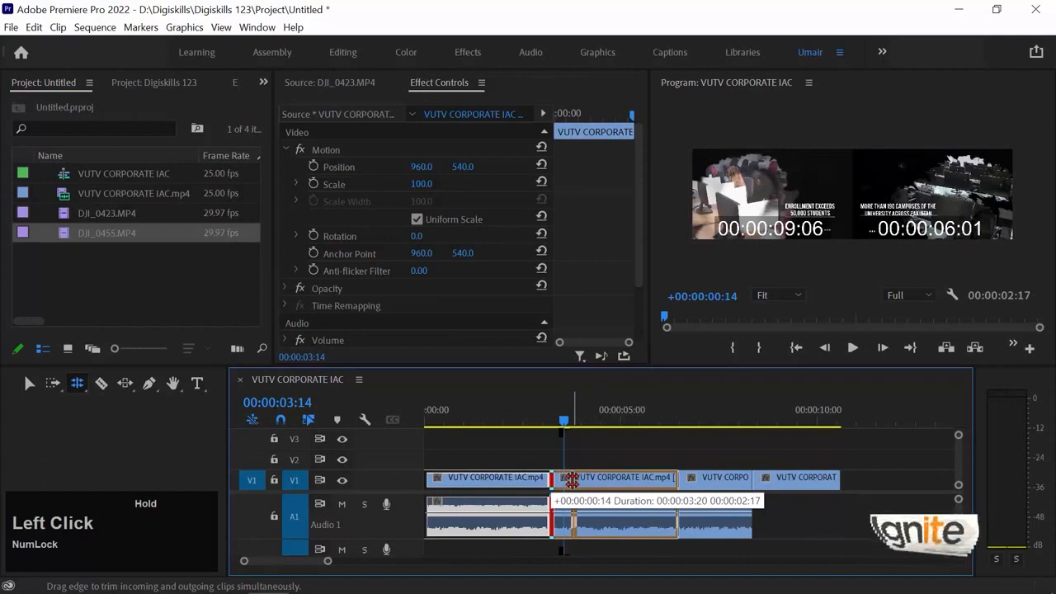
drag(572, 479, 587, 477)
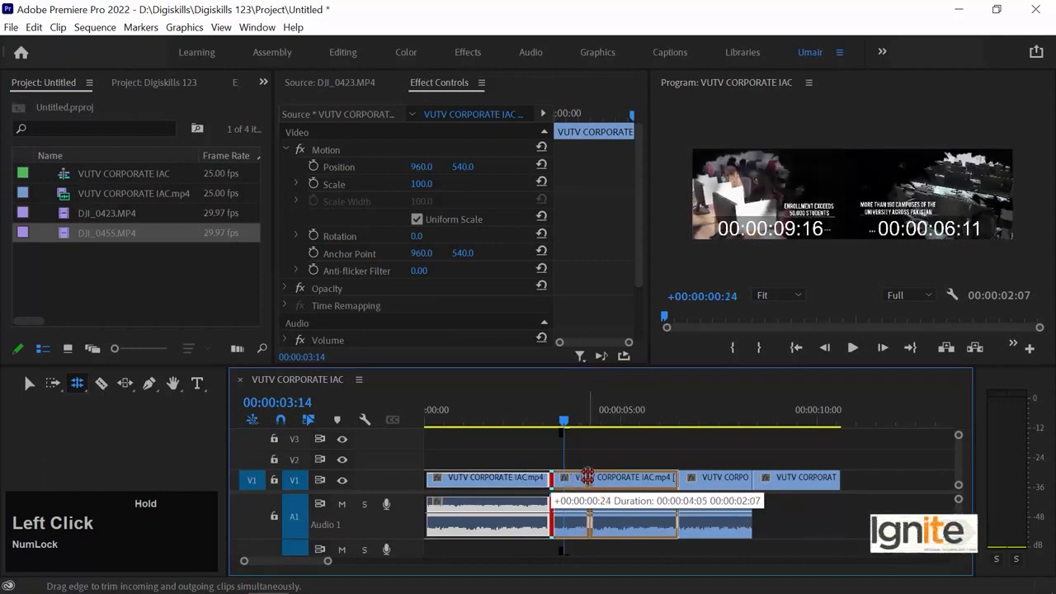
drag(586, 477, 645, 464)
click(677, 509)
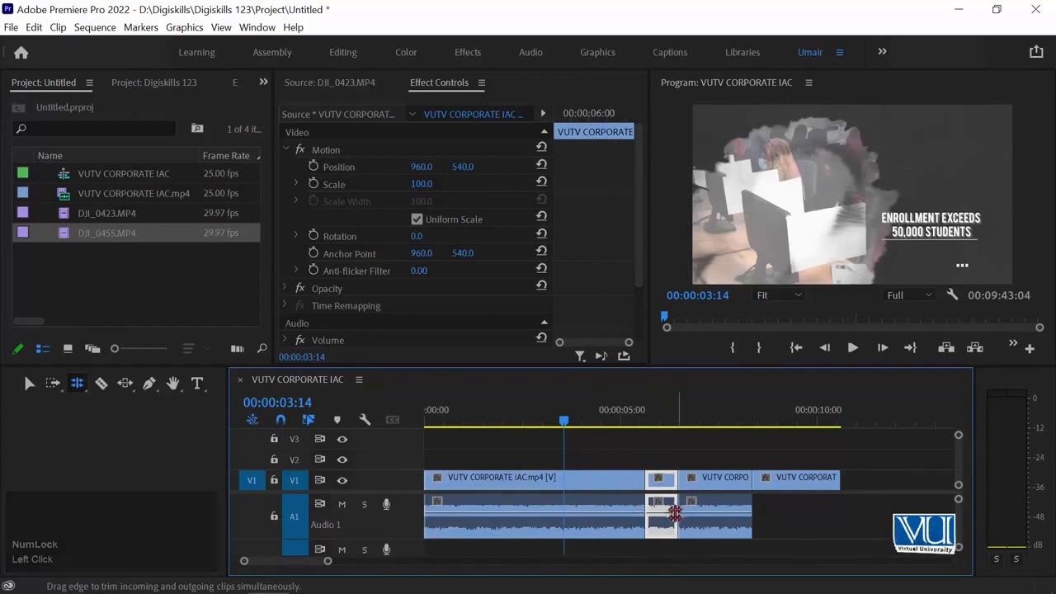
Step: Play the sequence across the rolled cut from about 00:00:05:00, stop playback and undo the rolling edit
click(623, 426)
key(space)
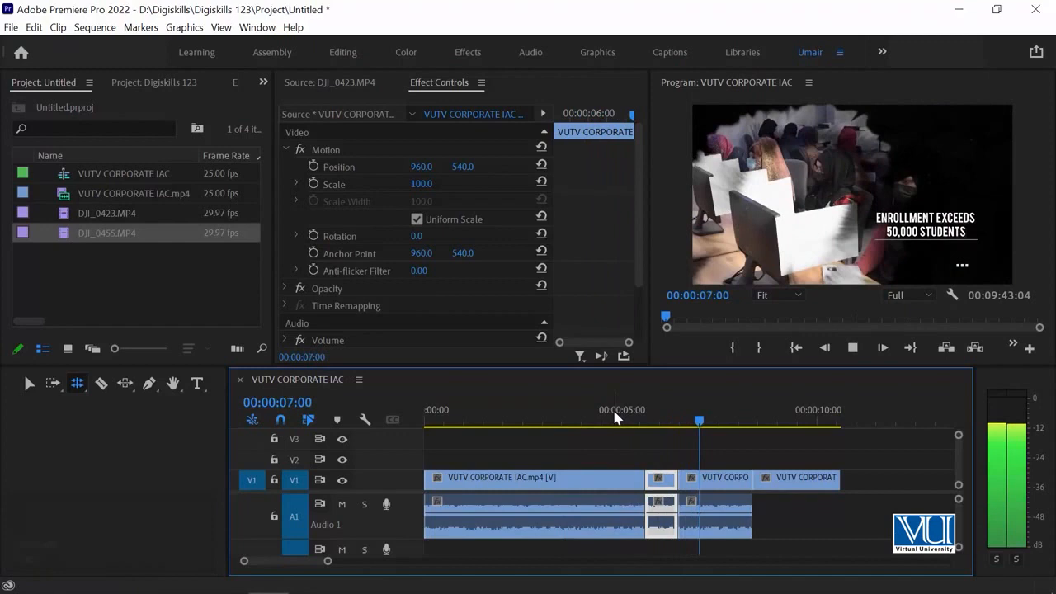
key(space)
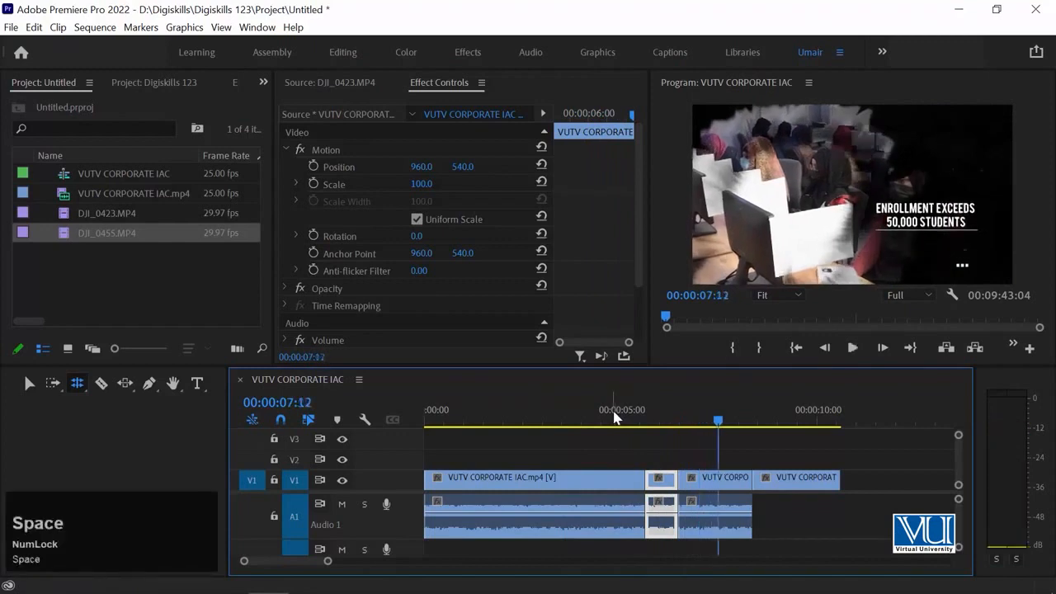
key(ctrl+z)
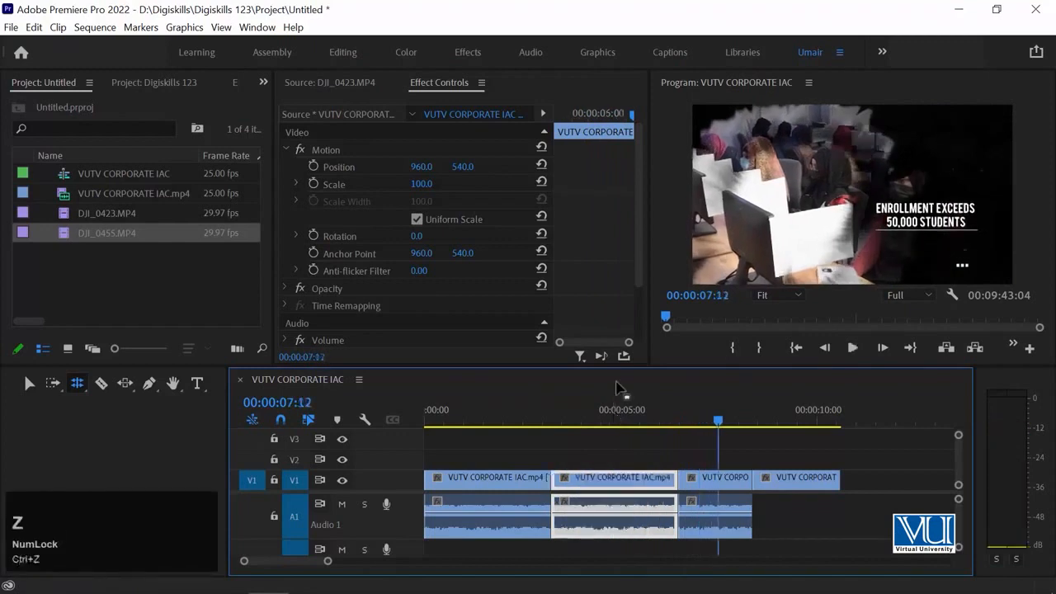
Step: Switch to the Ripple Edit tool, place the playhead at 00:00:01:12 and select the first opening clip
click(77, 385)
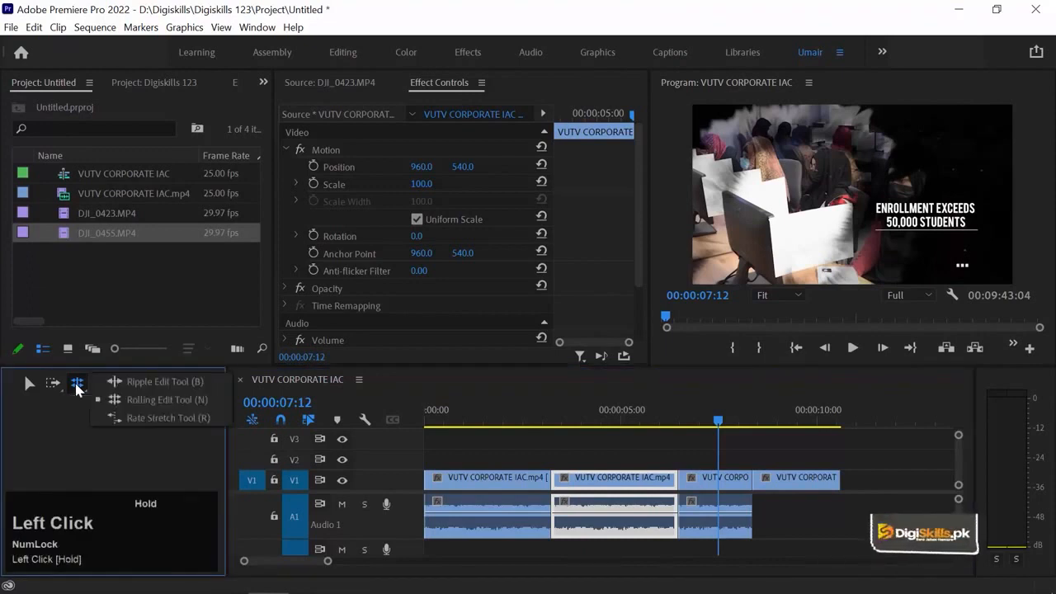
click(167, 382)
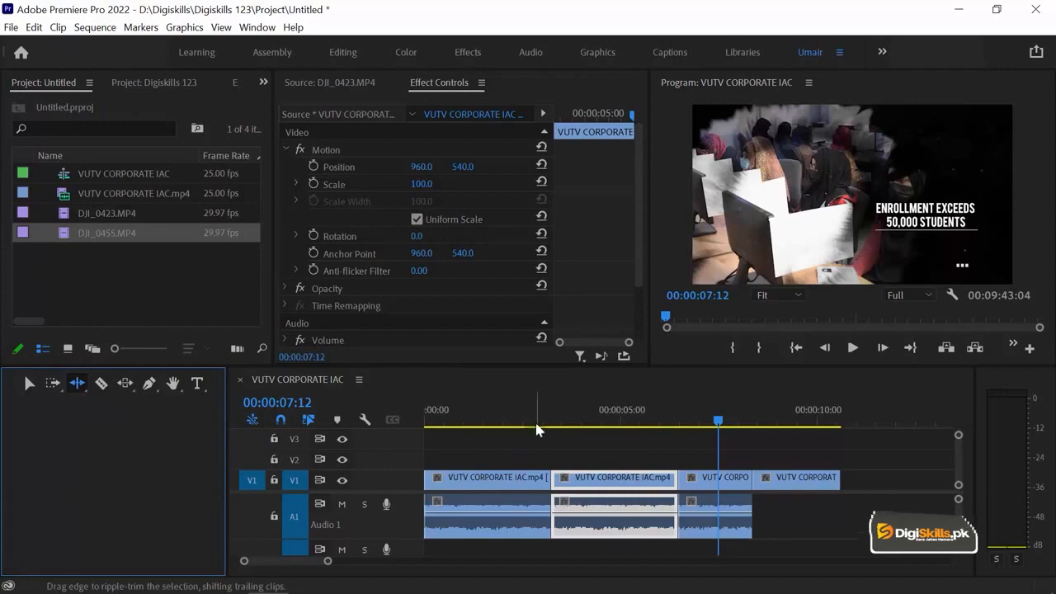
click(495, 408)
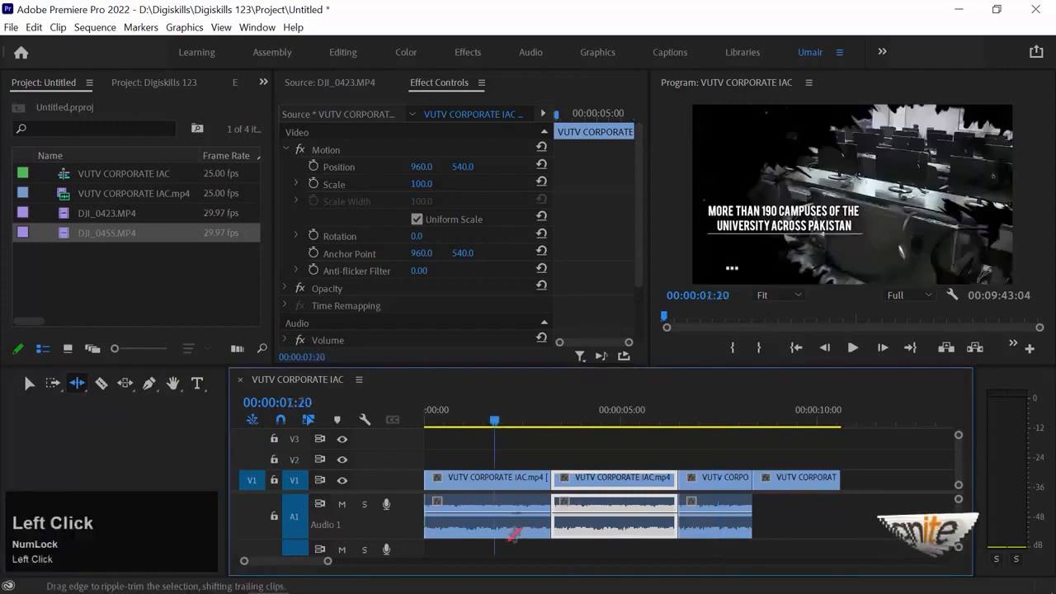
drag(488, 420, 559, 423)
key(equal)
key(equal)
click(594, 478)
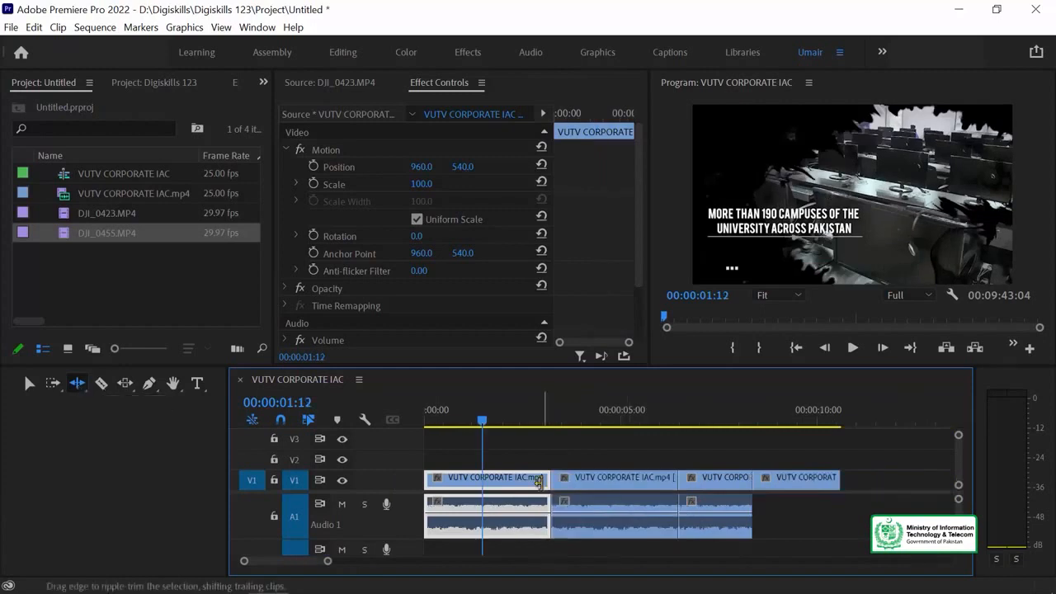
Step: Ripple-trim the first opening clip's end back to the playhead at 00:00:01:12 and undo the trim
drag(538, 481, 477, 483)
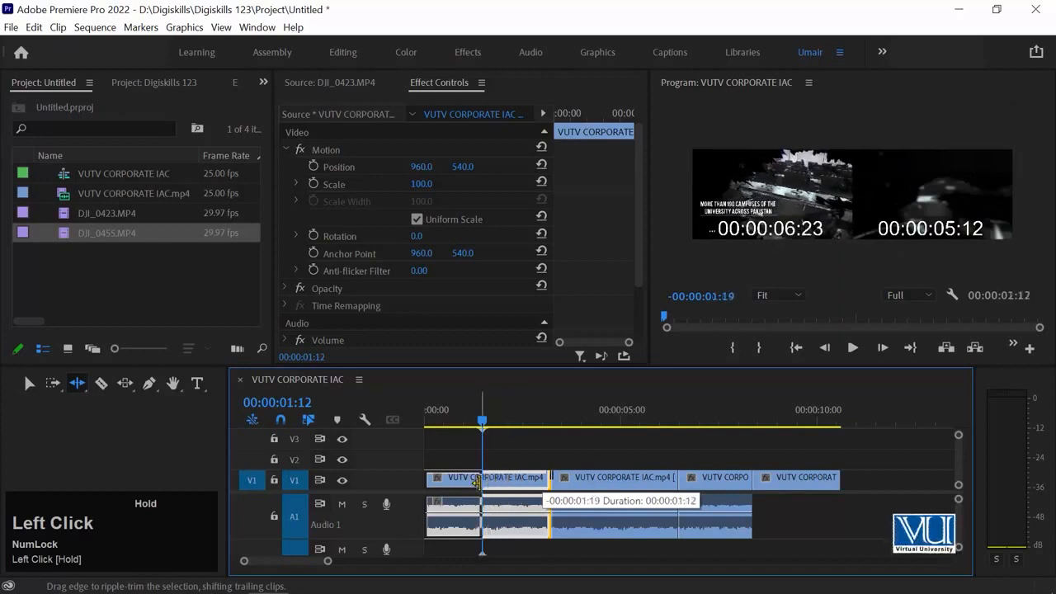
drag(477, 483, 477, 489)
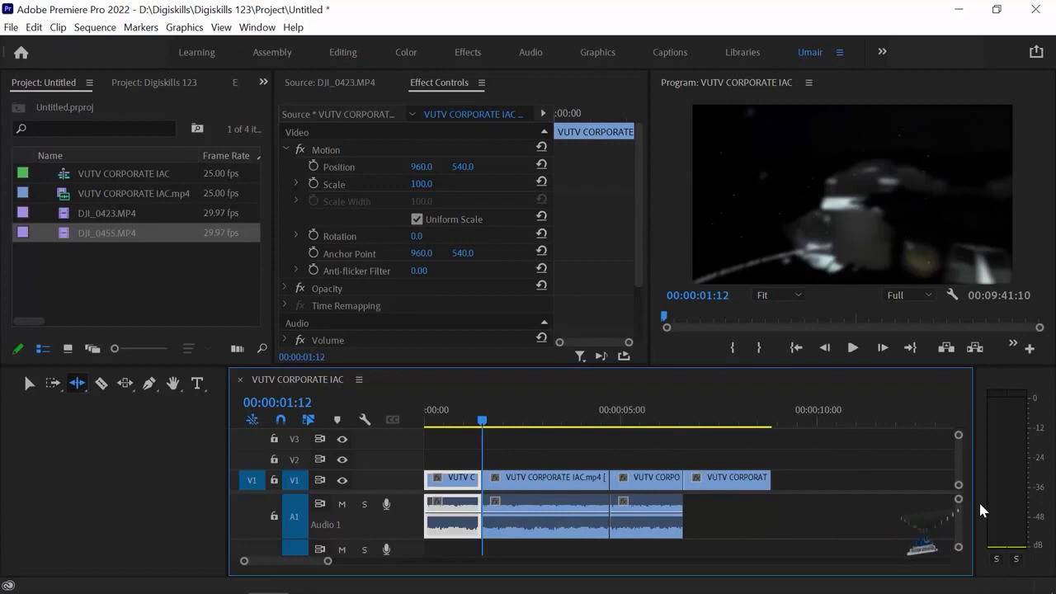
key(ctrl+z)
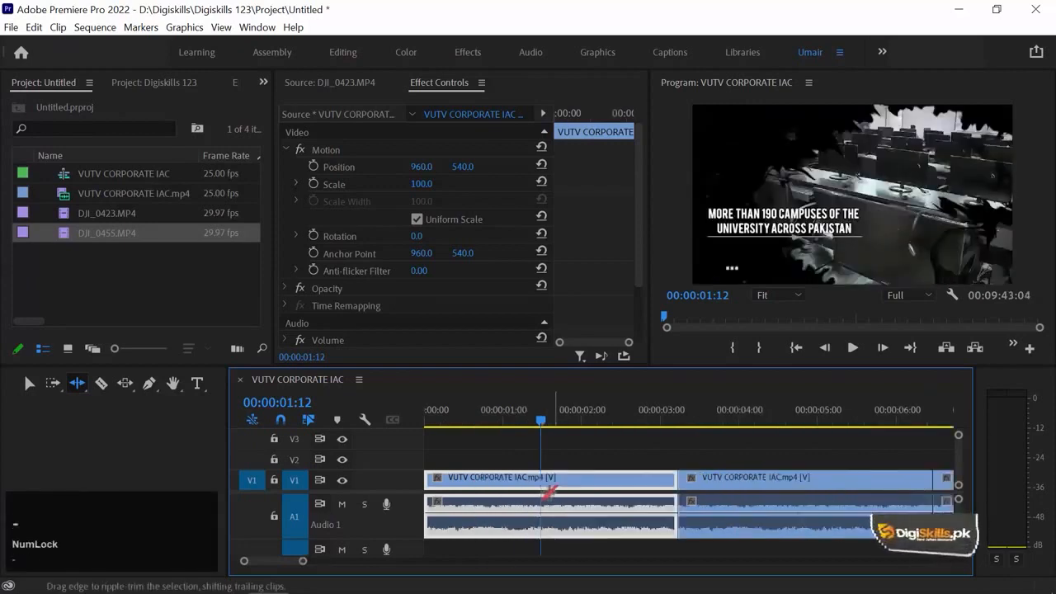
key(minus)
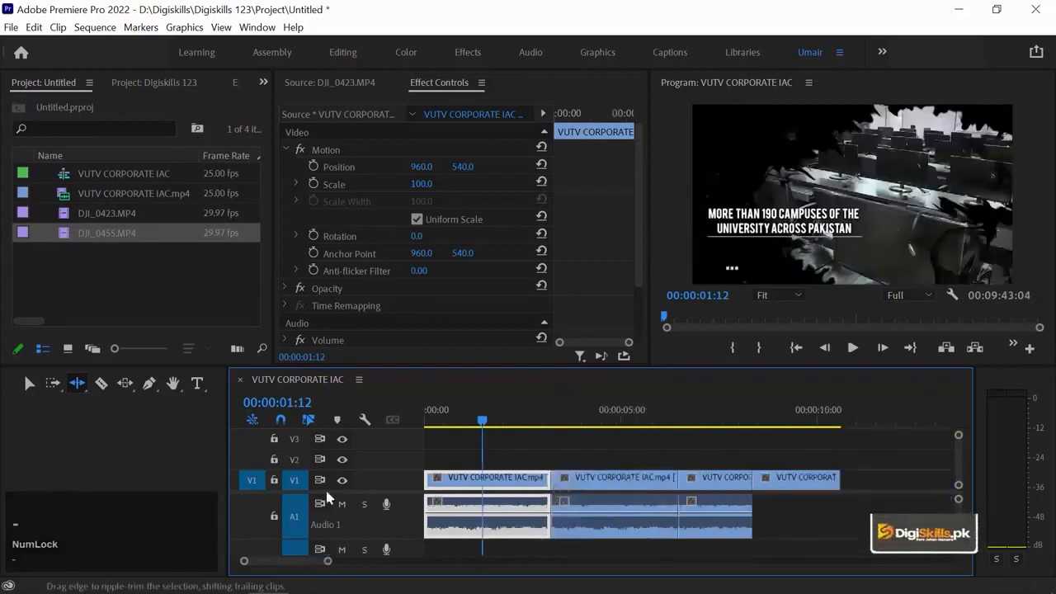
Step: Split the first opening clip at the playhead at 00:00:01:12 with the Razor tool and delete the part after the cut
key(c)
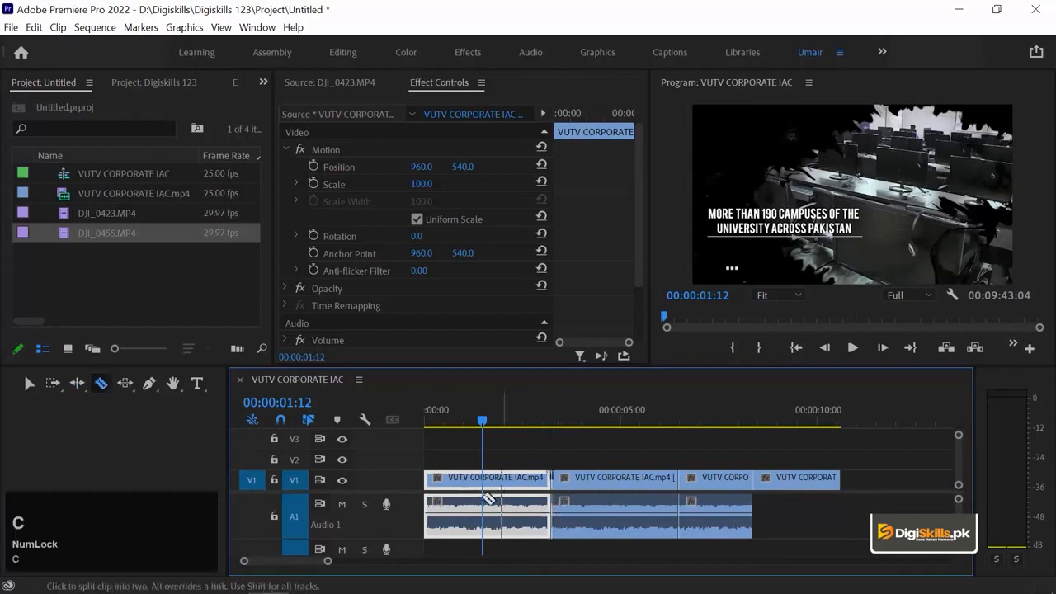
click(486, 592)
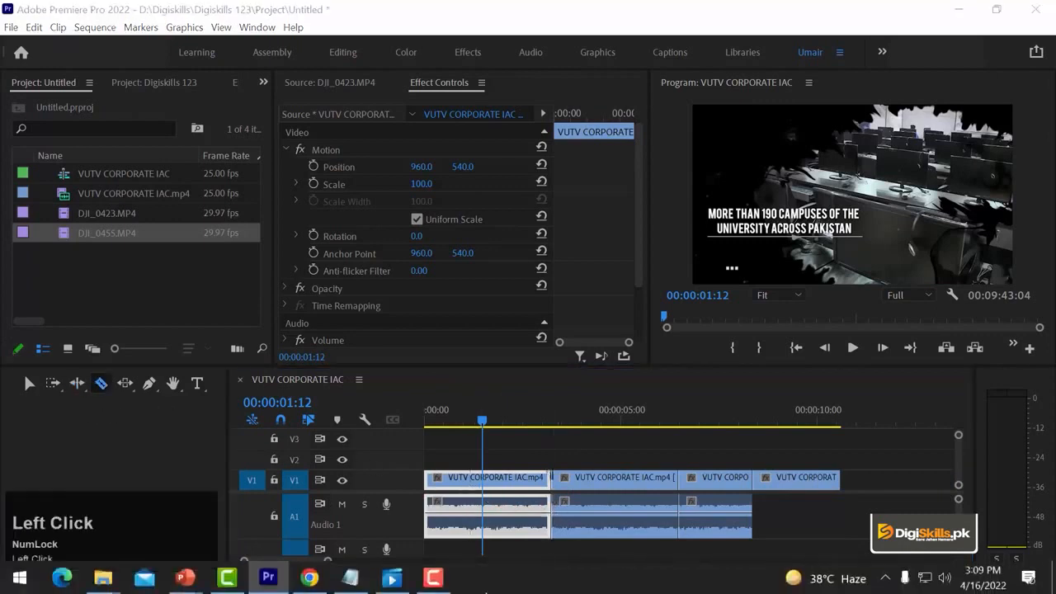
click(489, 504)
key(a)
key(v)
click(517, 489)
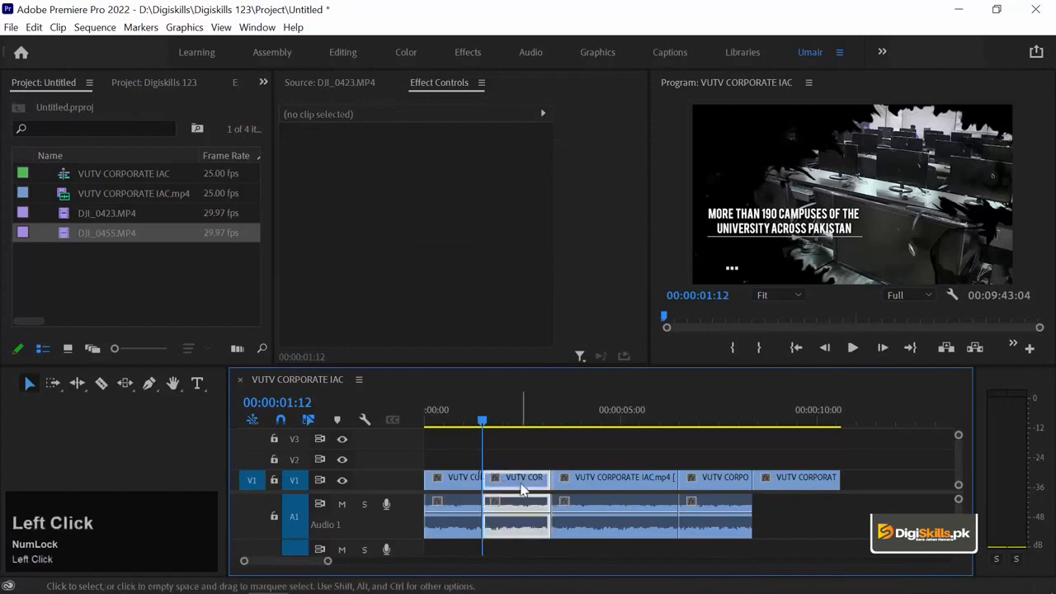
key(Delete)
Step: Close the gap by moving all following clips to the playhead with the Track Select tool, and undo the move, deletion and cut
drag(571, 444, 729, 495)
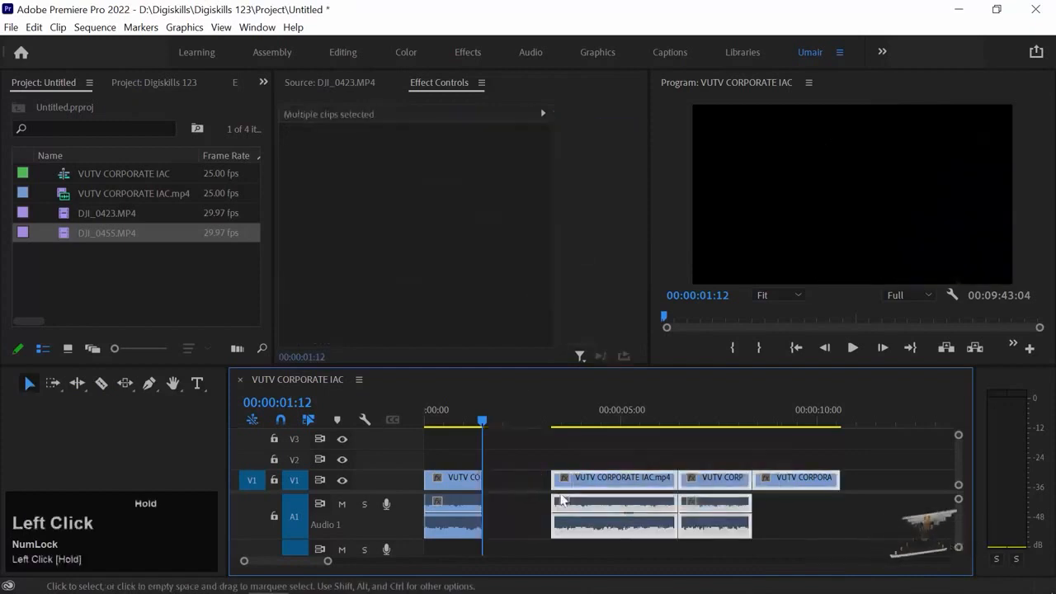
key(a)
drag(527, 487, 456, 489)
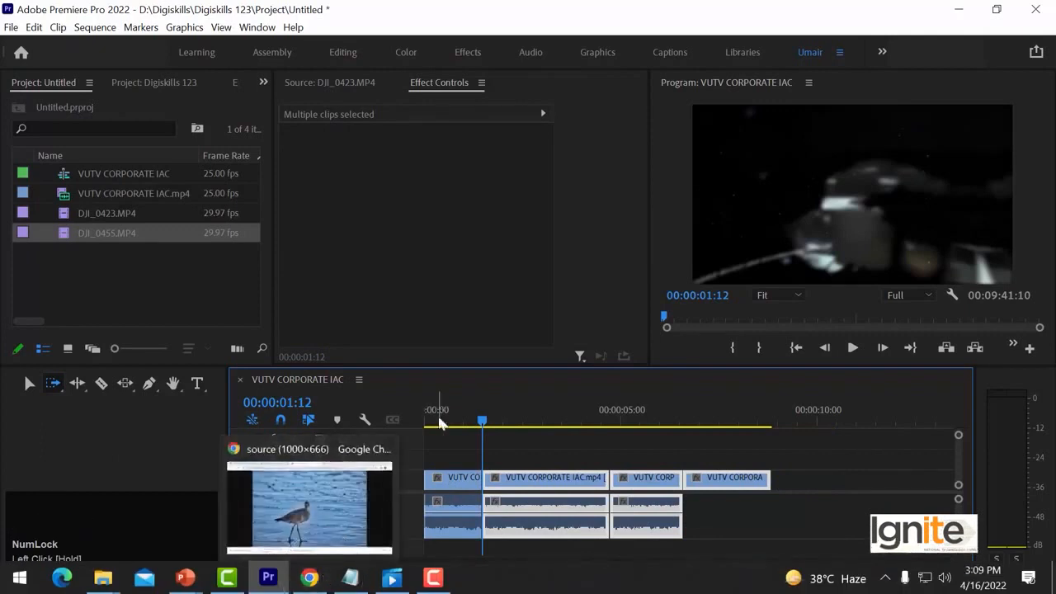
click(458, 440)
key(ctrl+z)
key(ctrl+z)
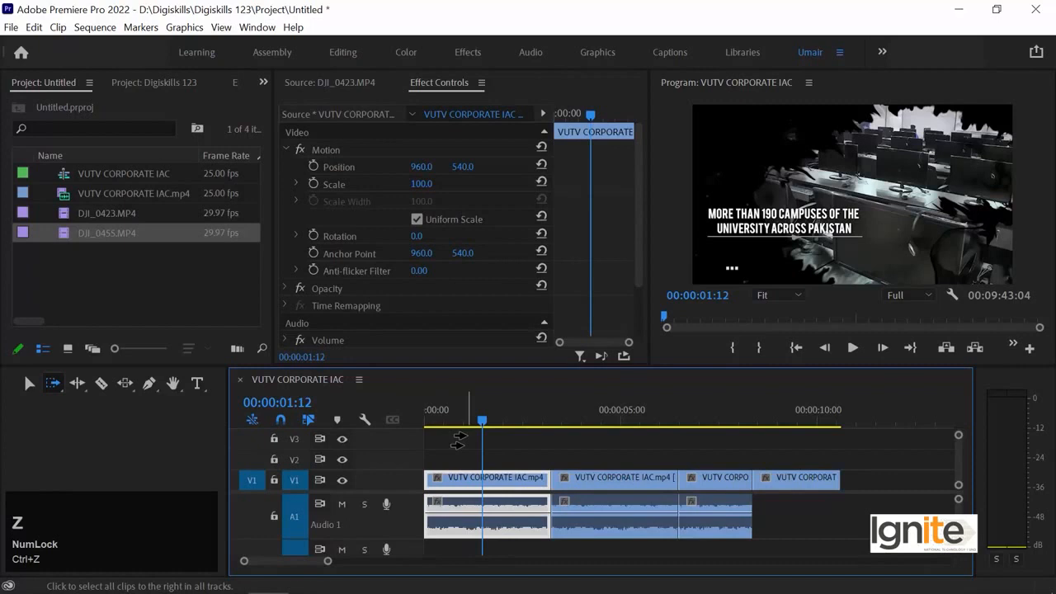
Step: Repeat the Ripple Edit trim of the first opening clip's end to the playhead, and undo it
key(b)
drag(542, 479, 476, 481)
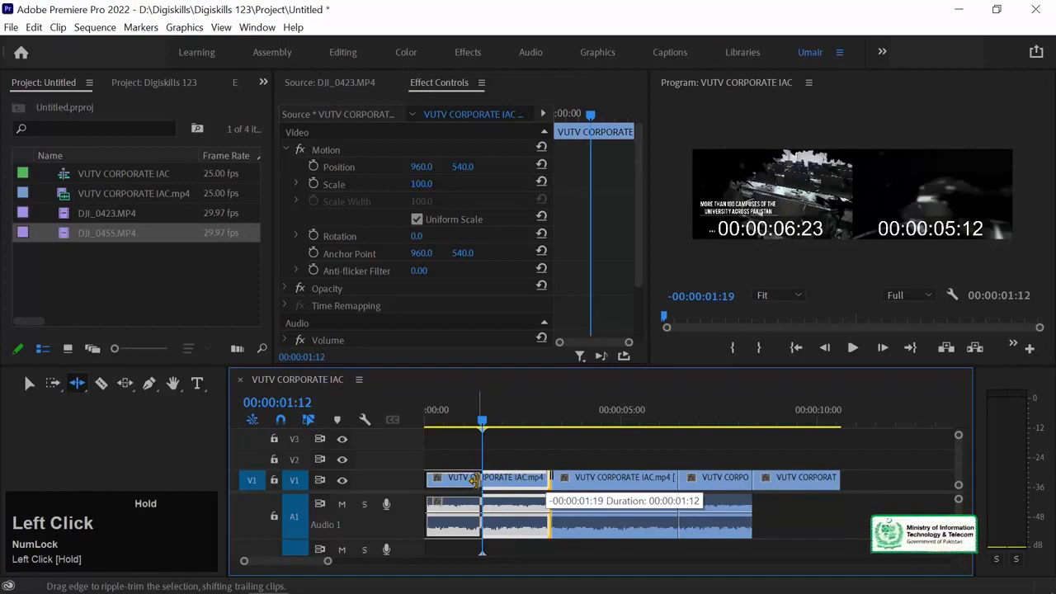
drag(475, 481, 475, 481)
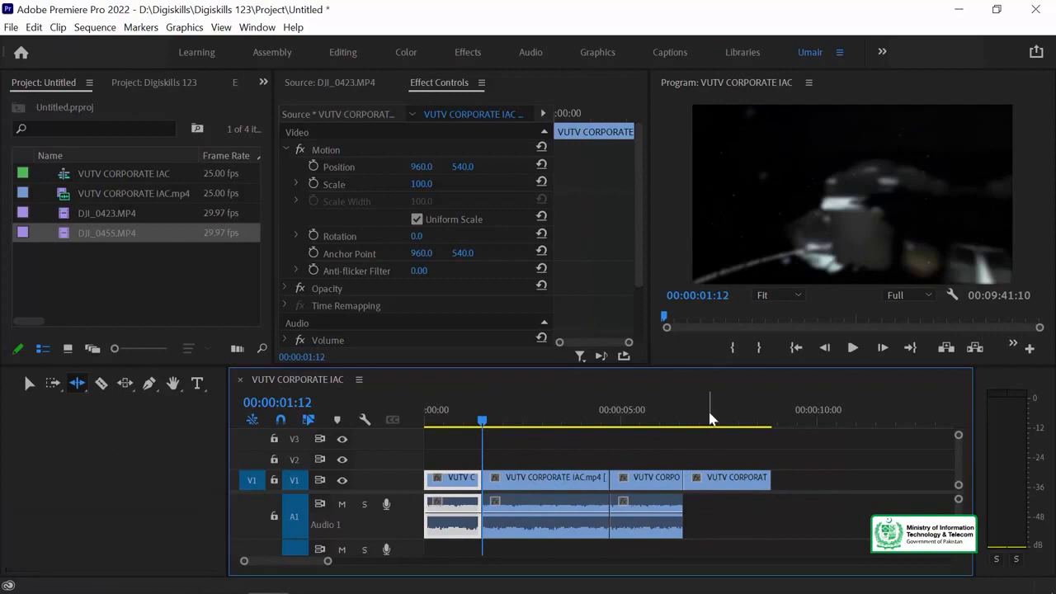
key(ctrl+z)
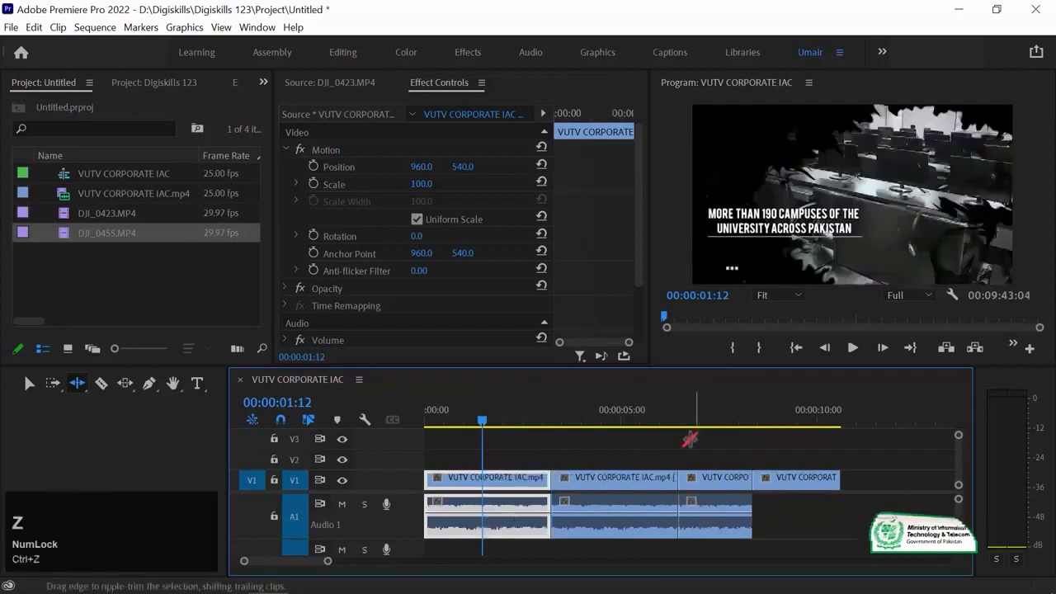
Step: Switch to the Rate Stretch tool, place the playhead at 00:00:03:20 and select the second opening clip
click(78, 386)
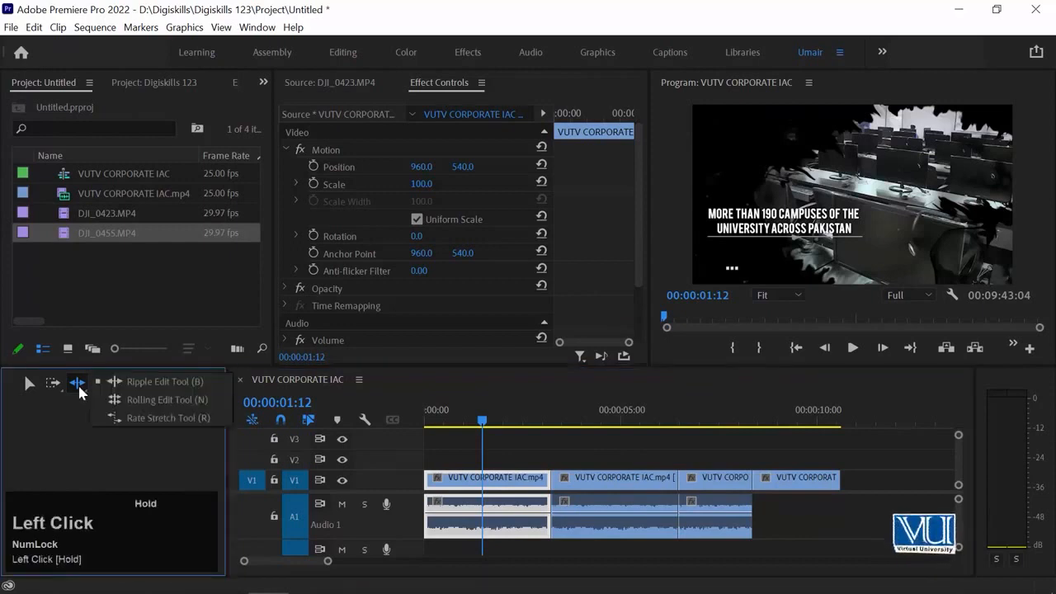
click(180, 416)
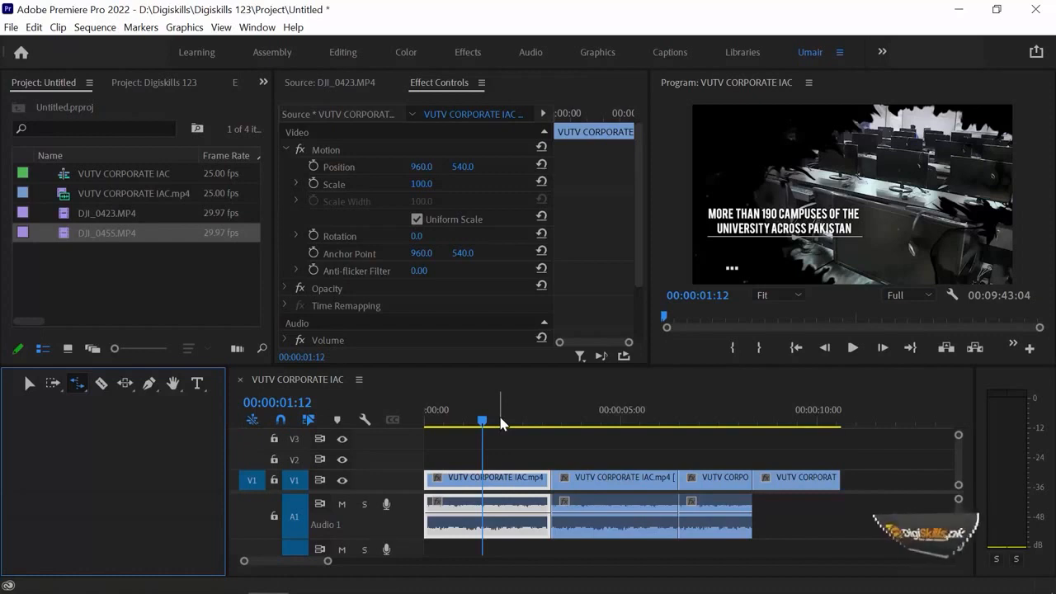
drag(597, 418, 576, 428)
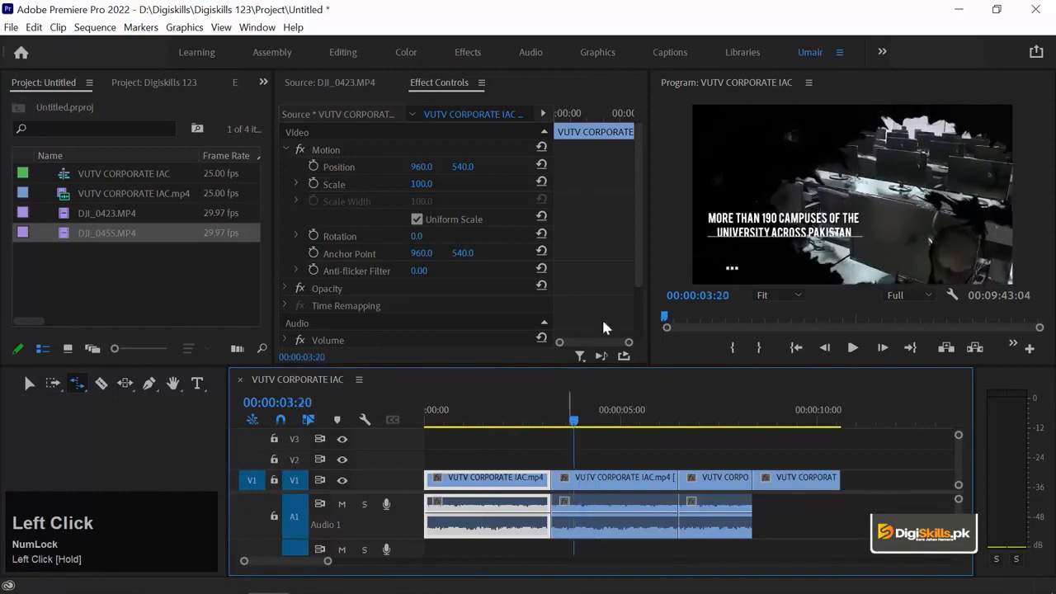
click(580, 480)
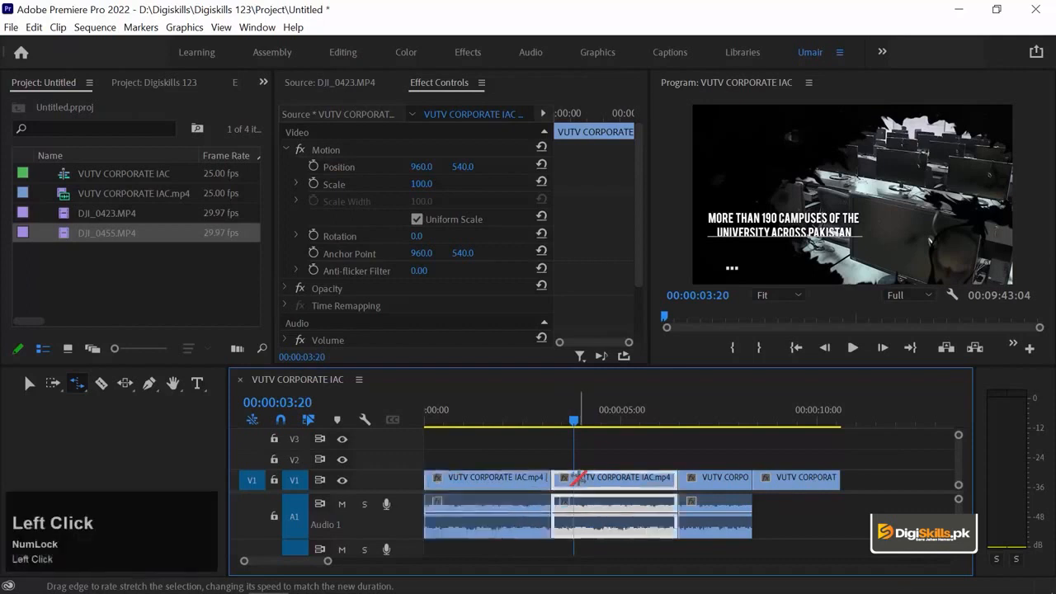
Step: Trim the second opening clip's start to the playhead, try shifting it and the following clips earlier, and undo those moves
key(v)
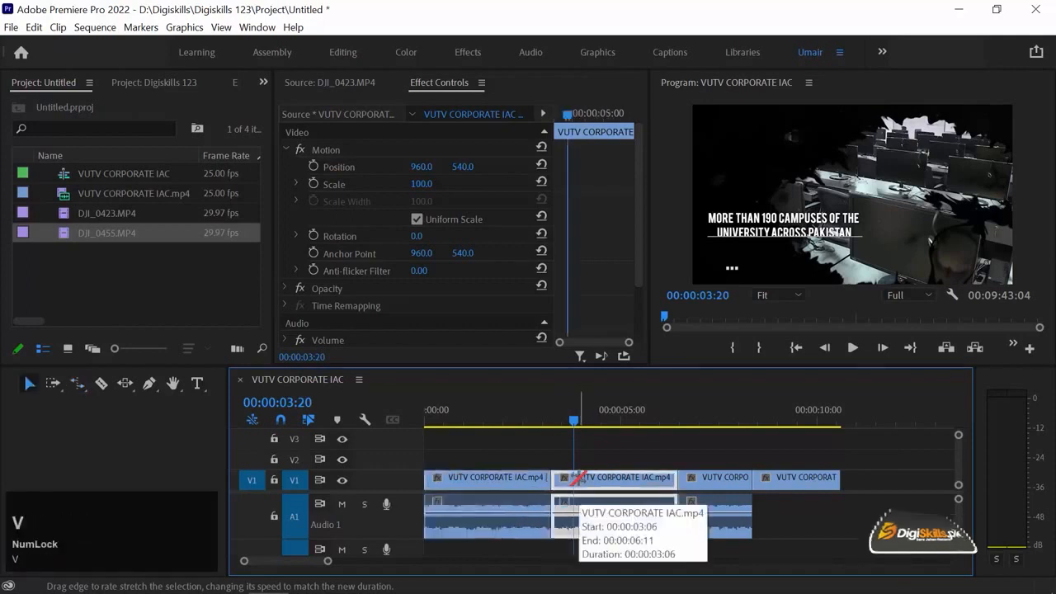
drag(558, 477, 608, 491)
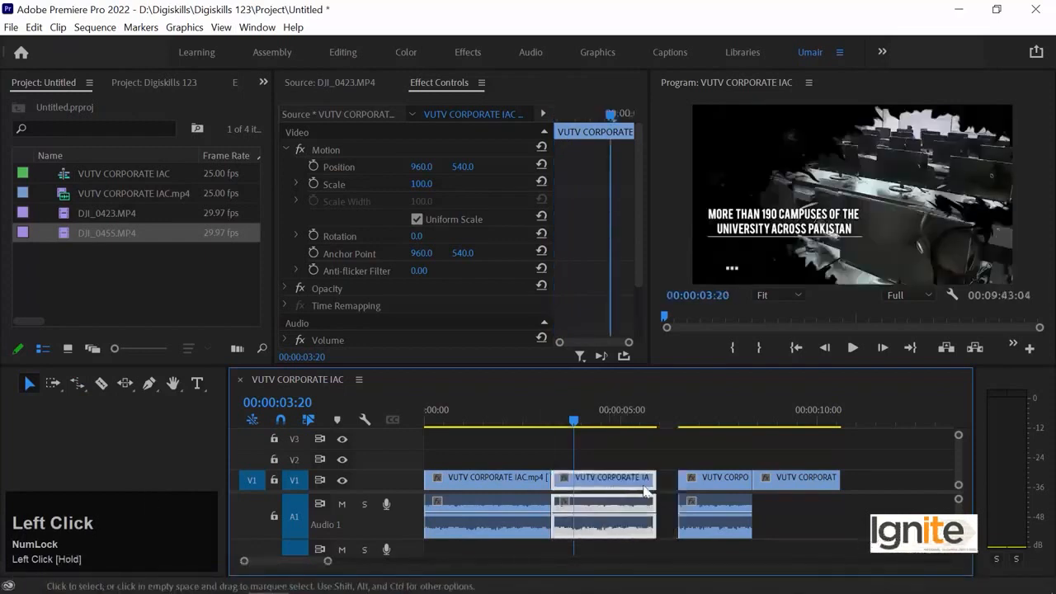
drag(828, 444, 703, 484)
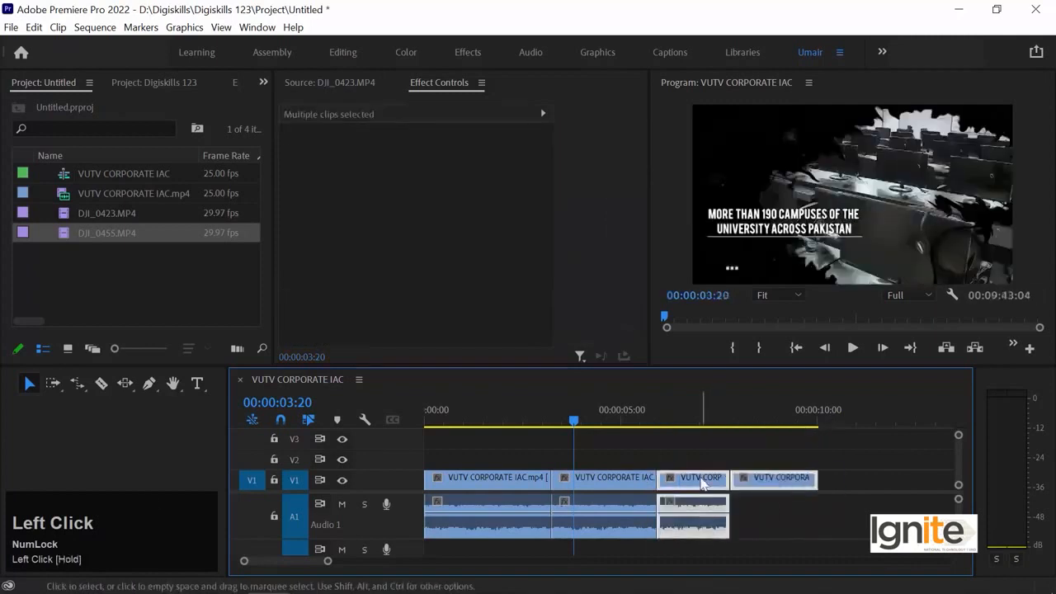
key(ctrl+z)
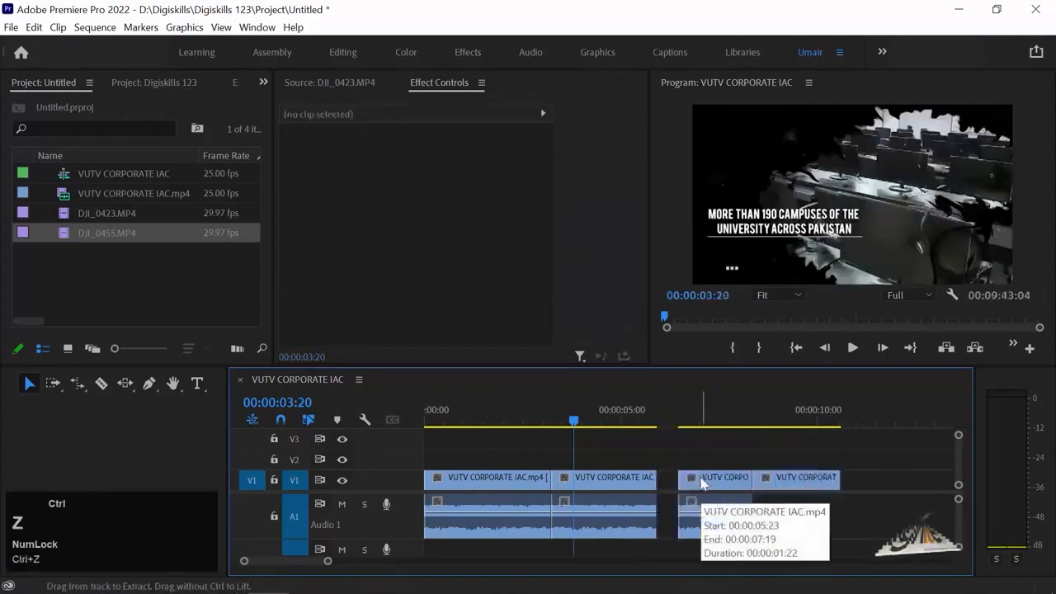
key(ctrl+z)
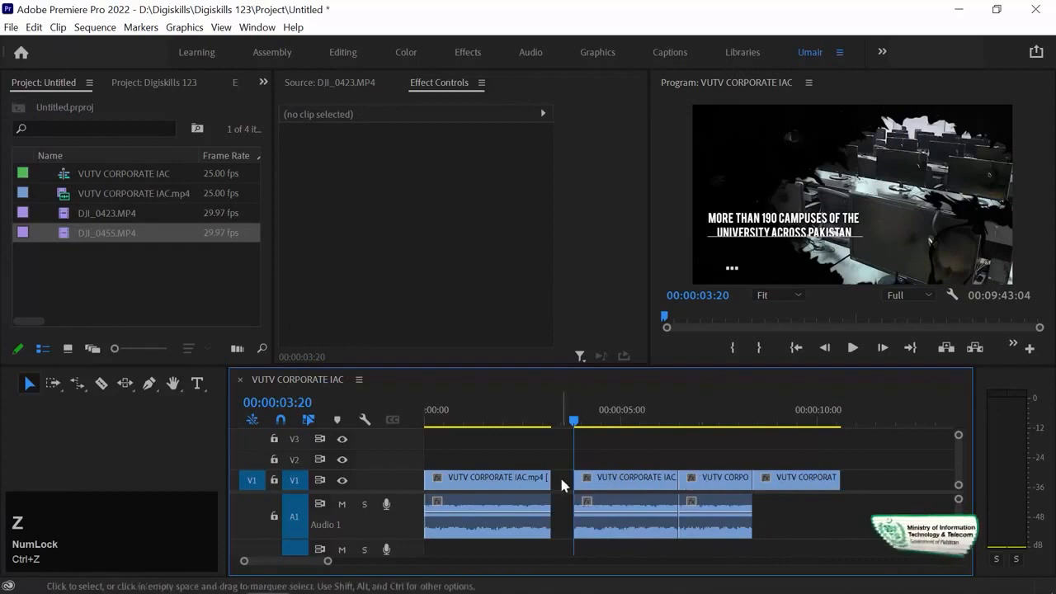
Step: Rate-stretch the second opening clip's start back to the end of the first clip to fill the gap
click(613, 477)
click(614, 457)
click(611, 485)
key(r)
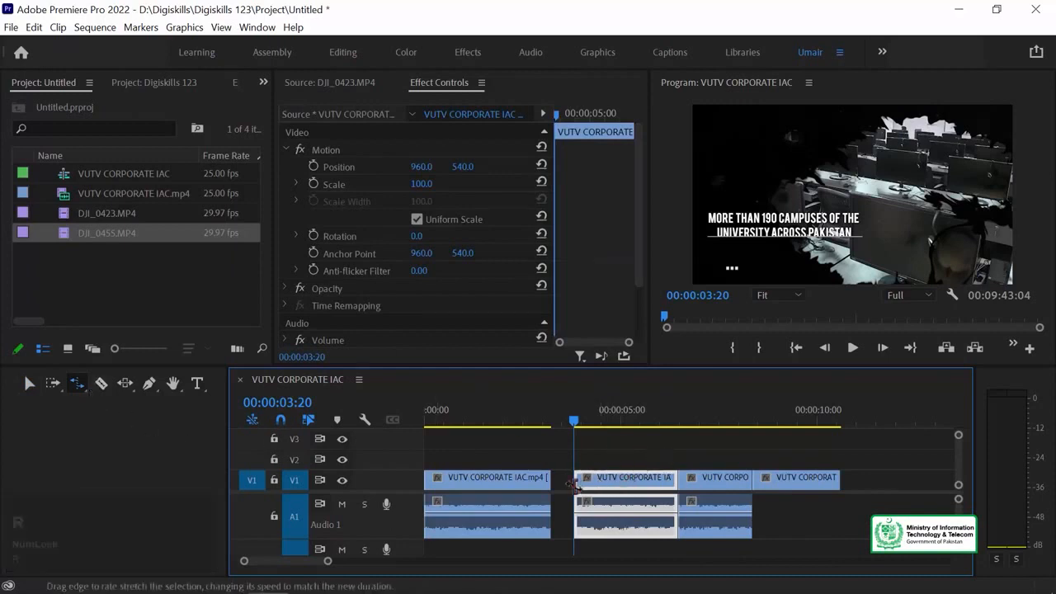
click(572, 483)
drag(551, 480, 499, 481)
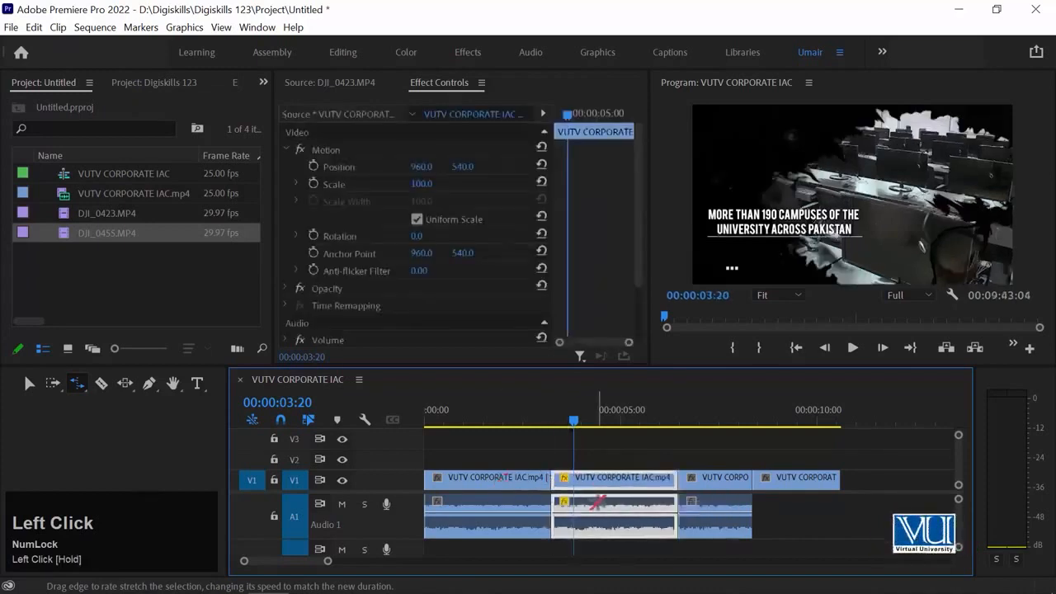
Step: Play the sequence from 00:00:03:01 across the stretched second clip and stop after the fourth clip ends
key(=)
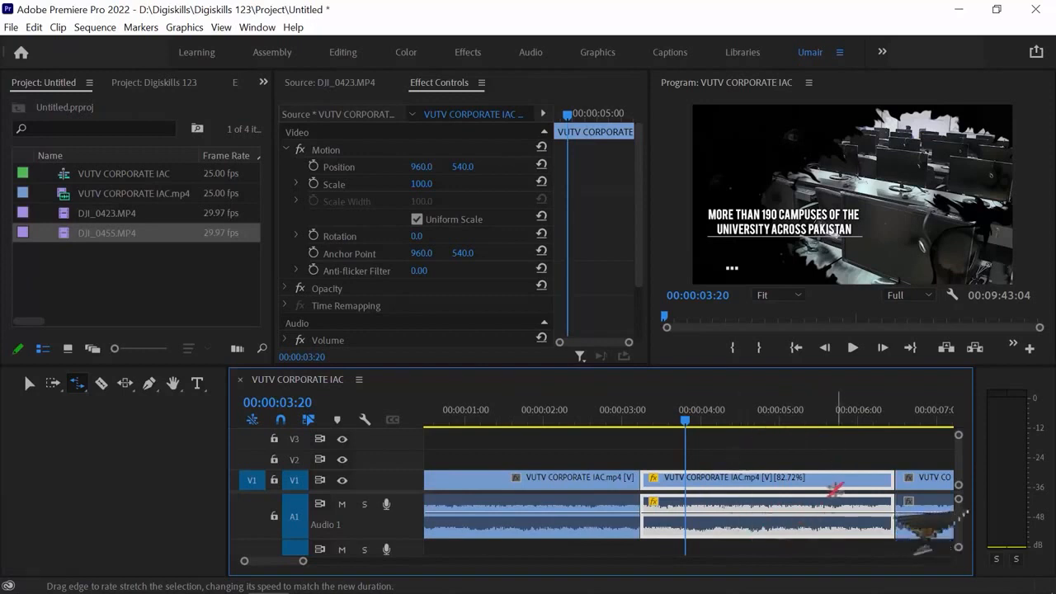
click(627, 422)
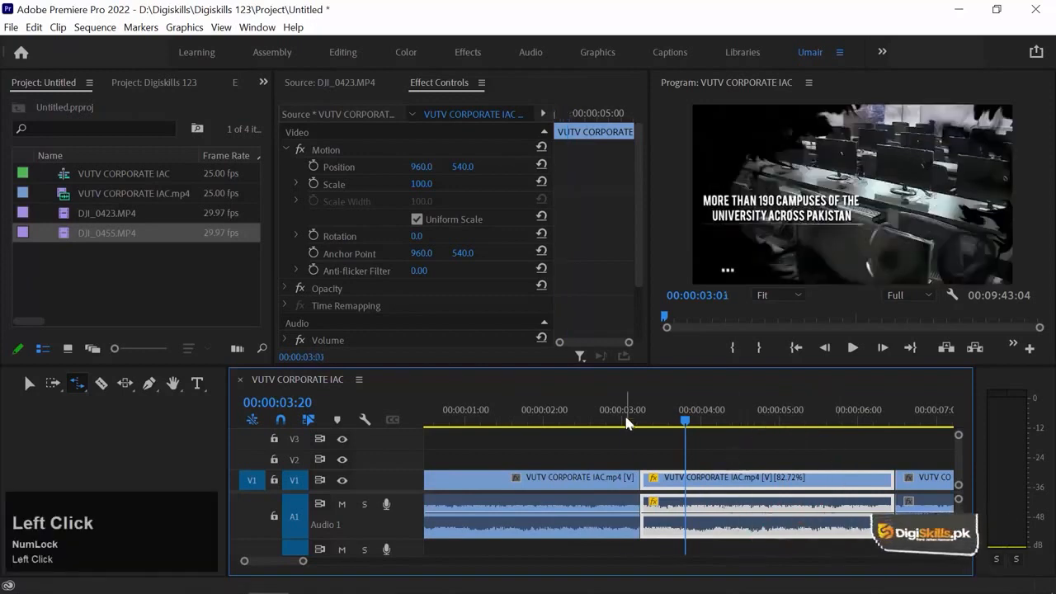
key(space)
key(minus)
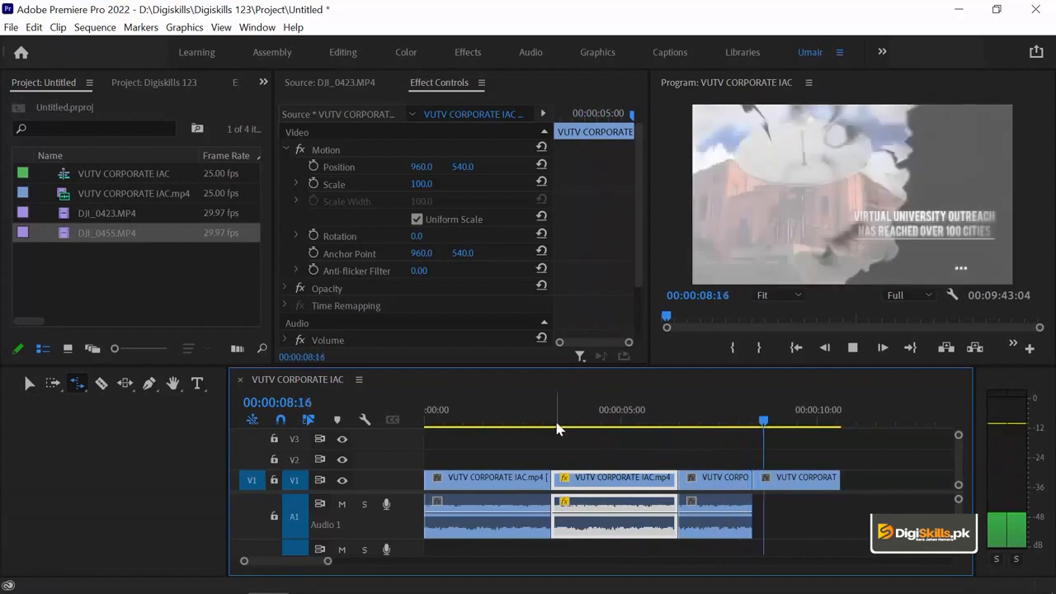
key(minus)
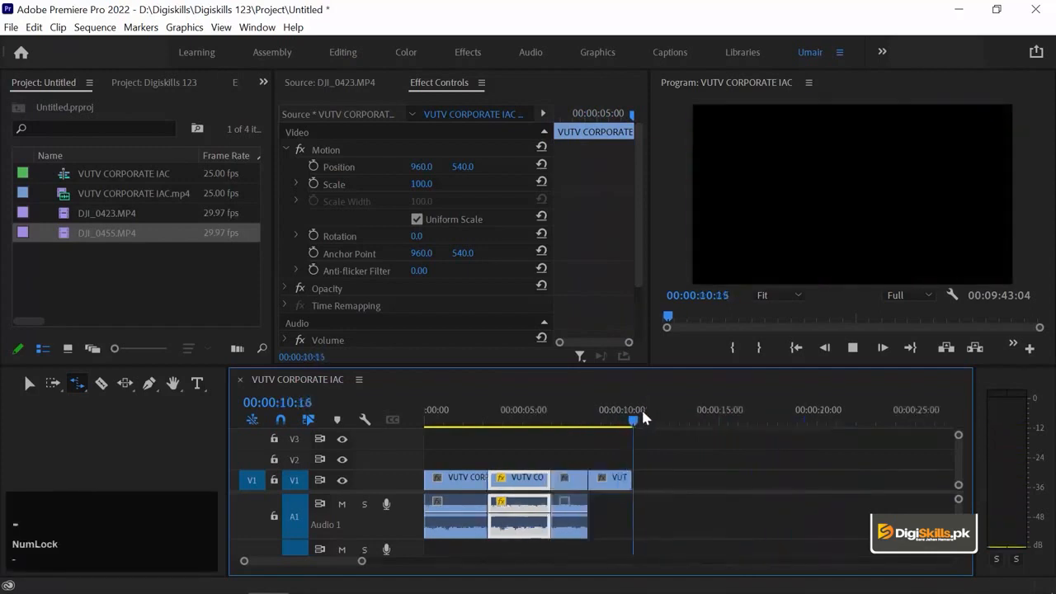
key(space)
Step: Rate-stretch the end of the fourth clip out to a duration of about 00:00:17:04, with the playhead at 00:00:10:04
click(625, 413)
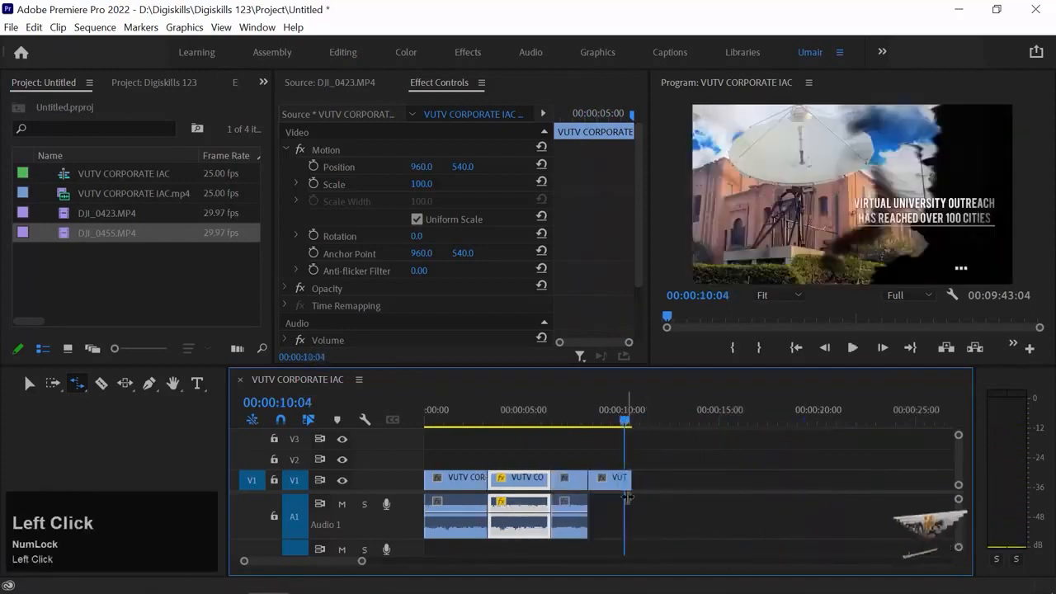
drag(629, 479, 844, 479)
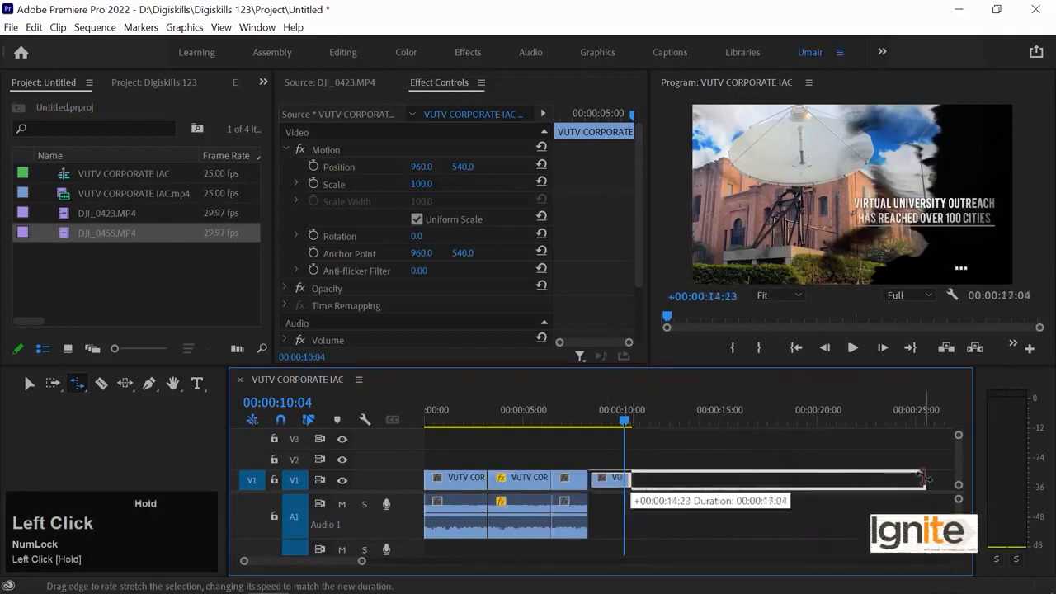
drag(925, 477, 924, 479)
Step: Play the stretched fourth clip from its start and stop at about 00:00:20:06
key(backslash)
key(Up)
key(space)
key(equal)
key(equal)
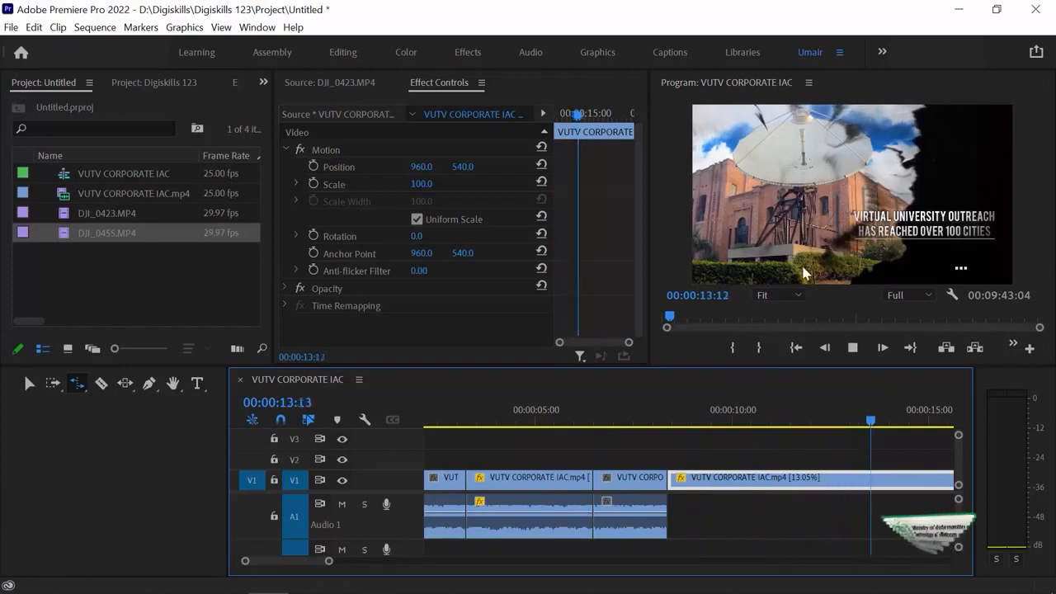
key(minus)
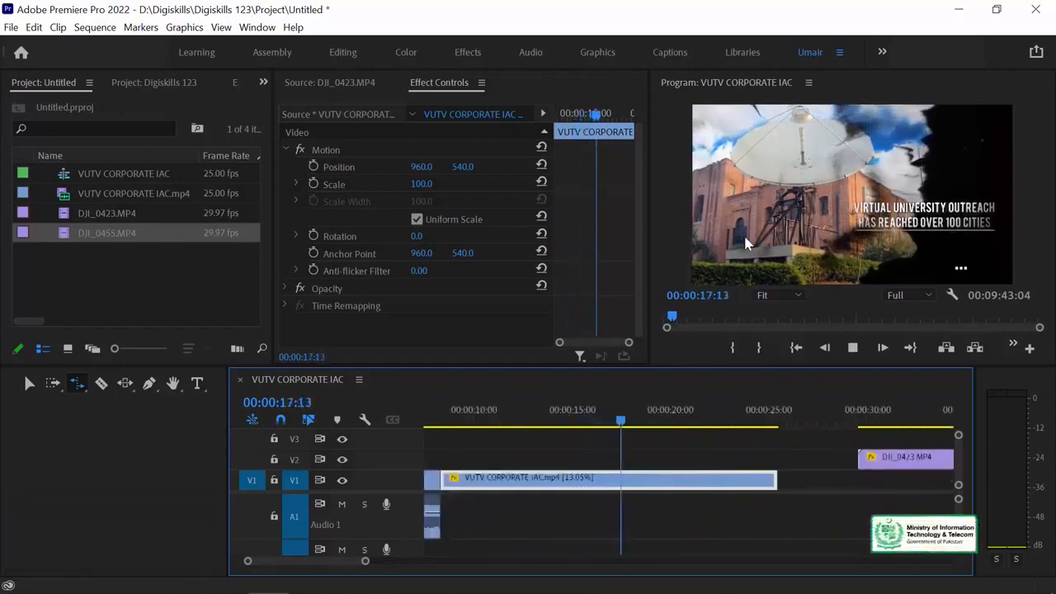
key(minus)
key(minus)
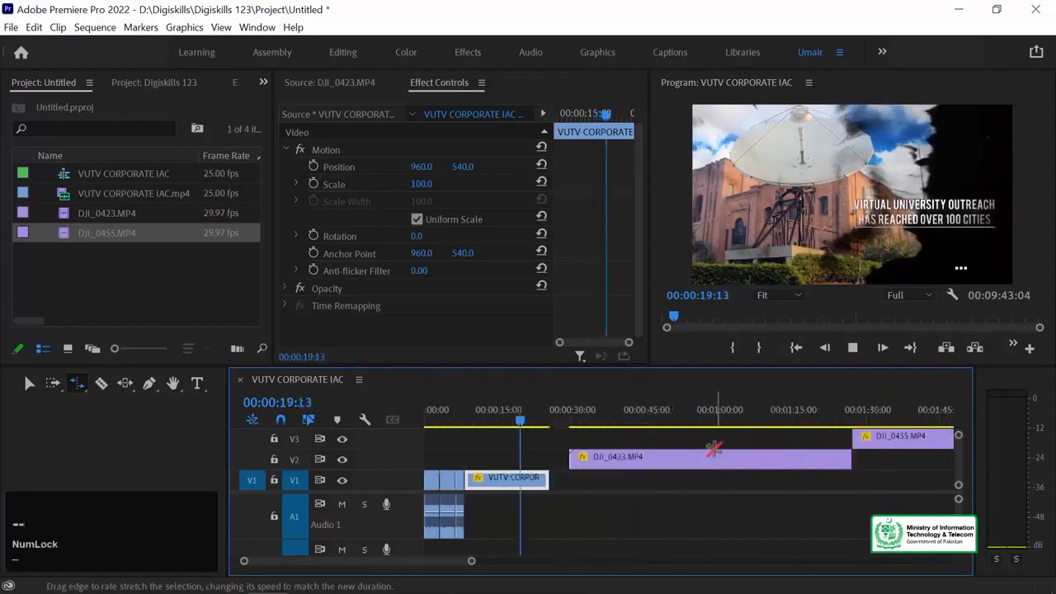
key(space)
Step: Move the DJI_0455 and DJI_0423 clips down to track V1 with the Selection tool, keeping their timing
key(v)
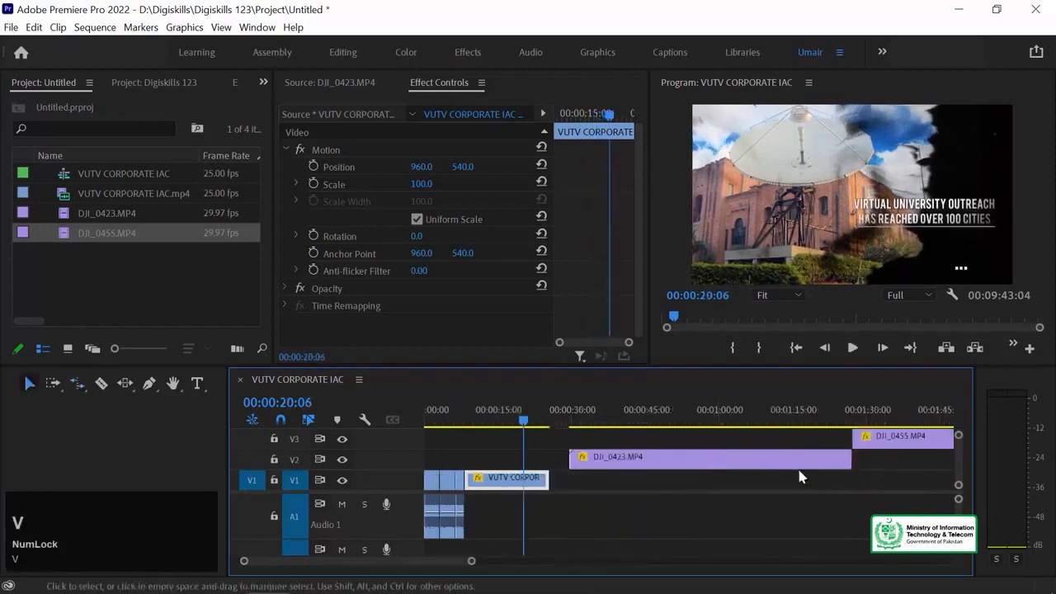
click(829, 464)
drag(886, 464, 886, 485)
drag(795, 465, 791, 494)
Step: Play the DJI_0423 clip from about 00:00:34 and stop playback
mouse_move(597, 417)
mouse_down()
mouse_move(663, 415)
mouse_move(598, 409)
mouse_up()
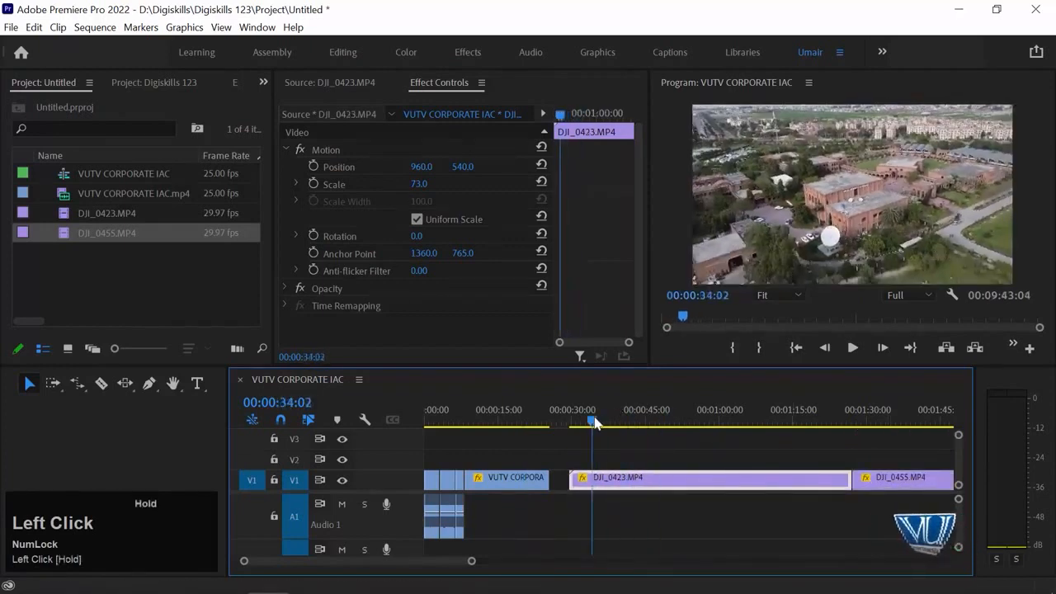
key(space)
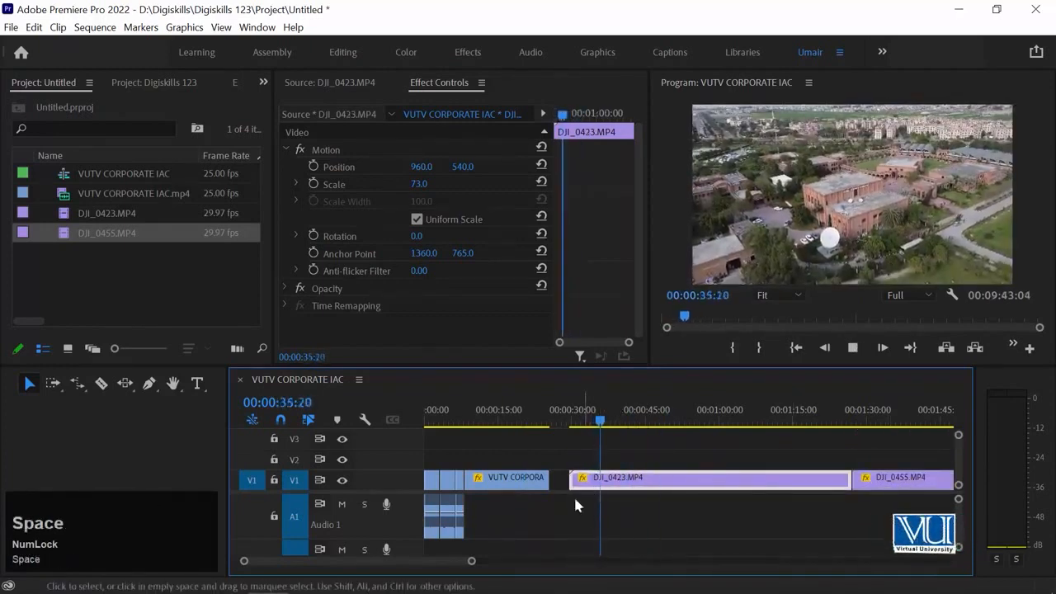
key(space)
Step: Trim the start of the DJI_0423 clip to about 00:00:37 and play part of the clip
drag(572, 477, 608, 477)
key(space)
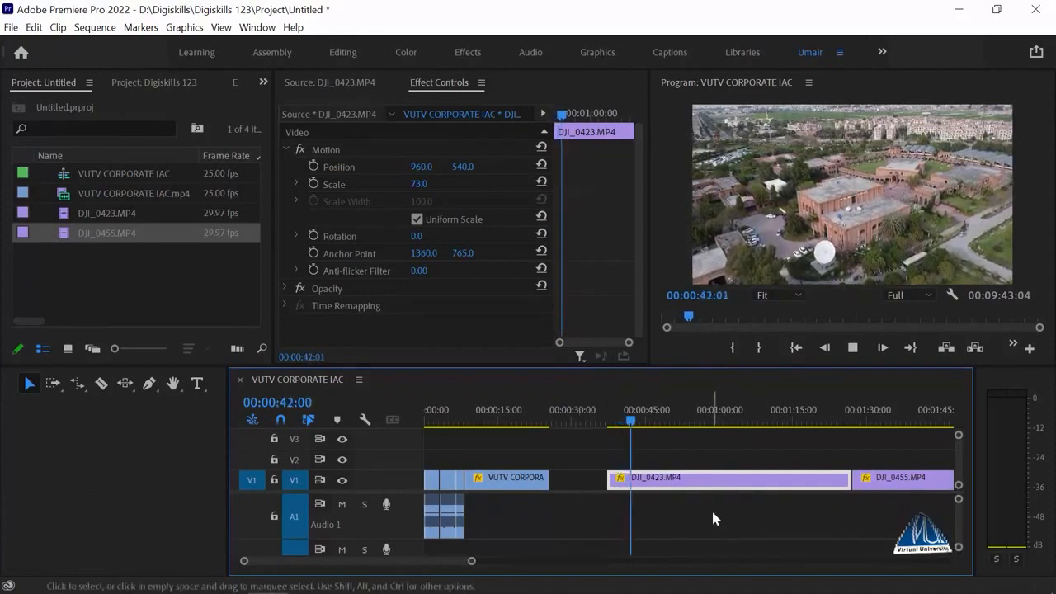
key(space)
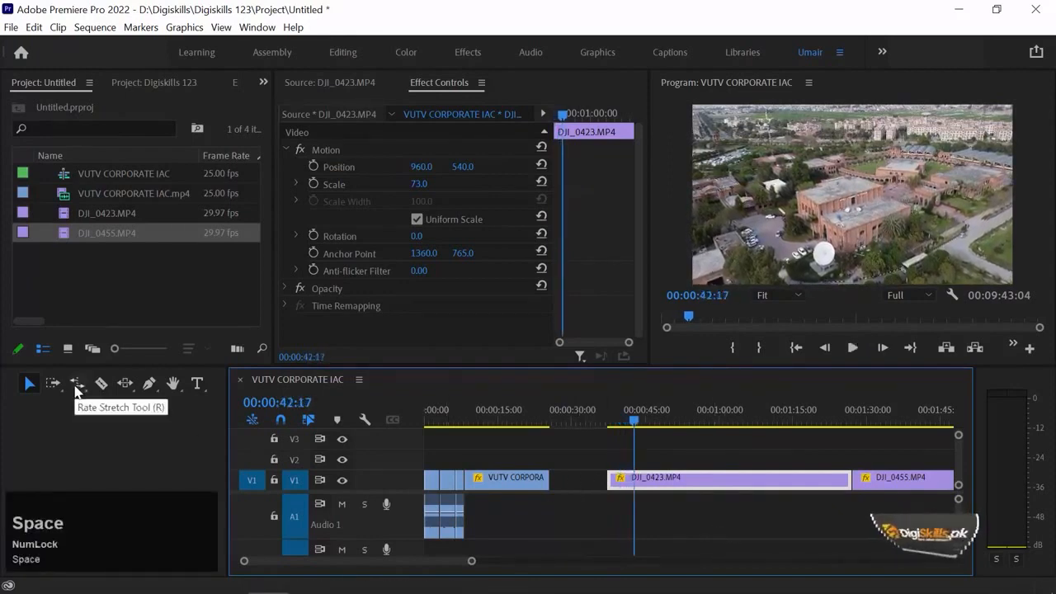
Step: Speed up the DJI_0423 clip with the Rate Stretch tool so it ends at 00:00:42:17, and play it from its start
click(76, 385)
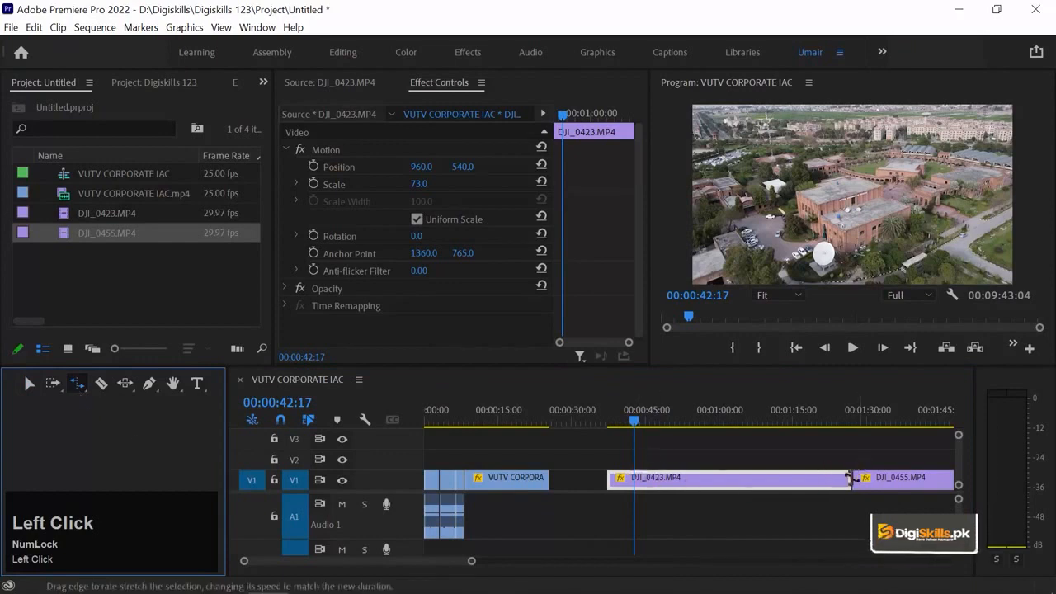
drag(845, 477, 792, 476)
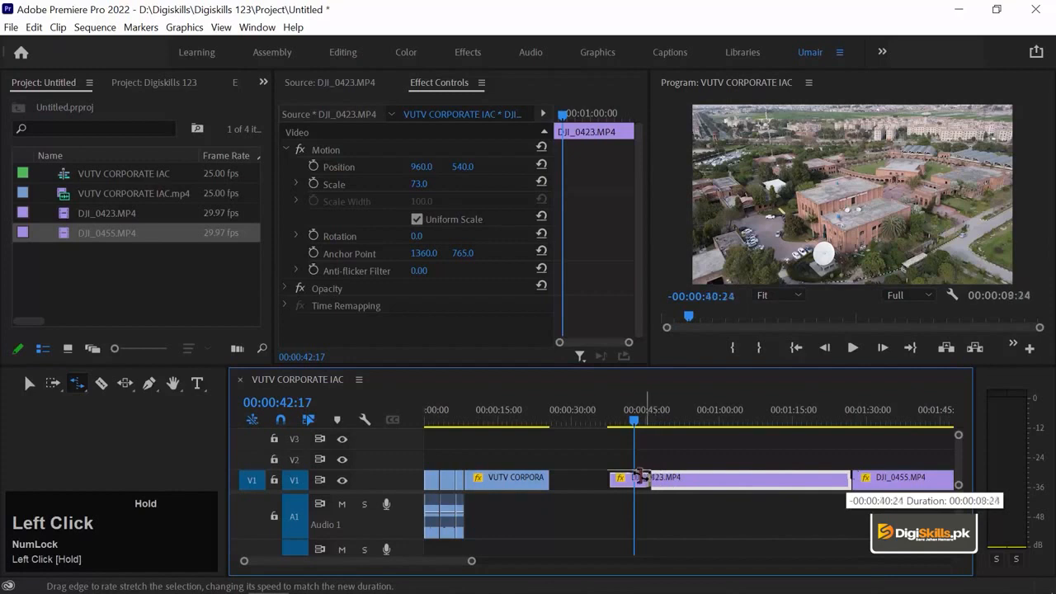
drag(625, 477, 628, 477)
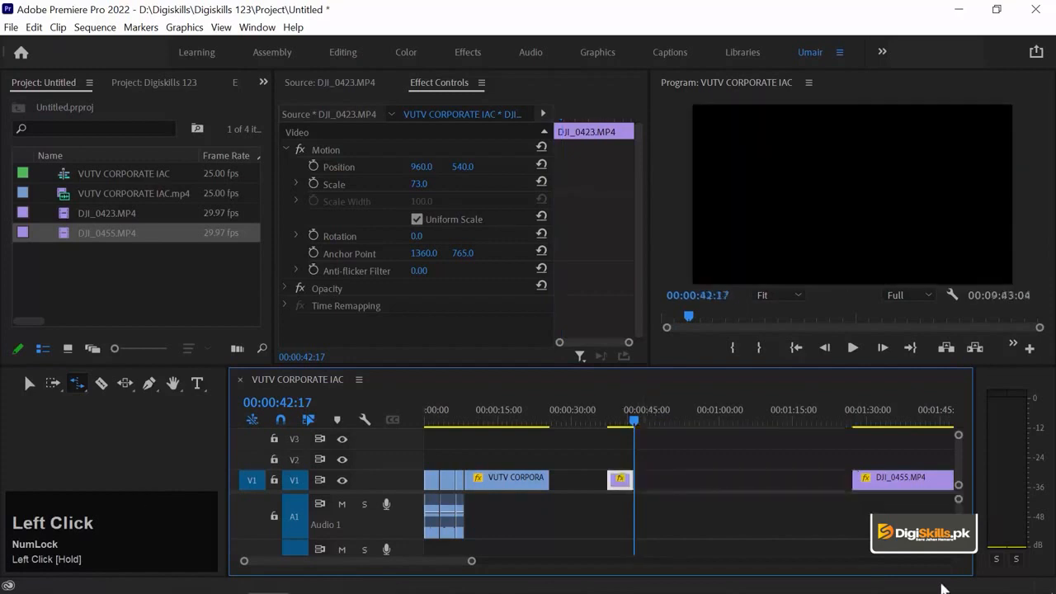
key(equal)
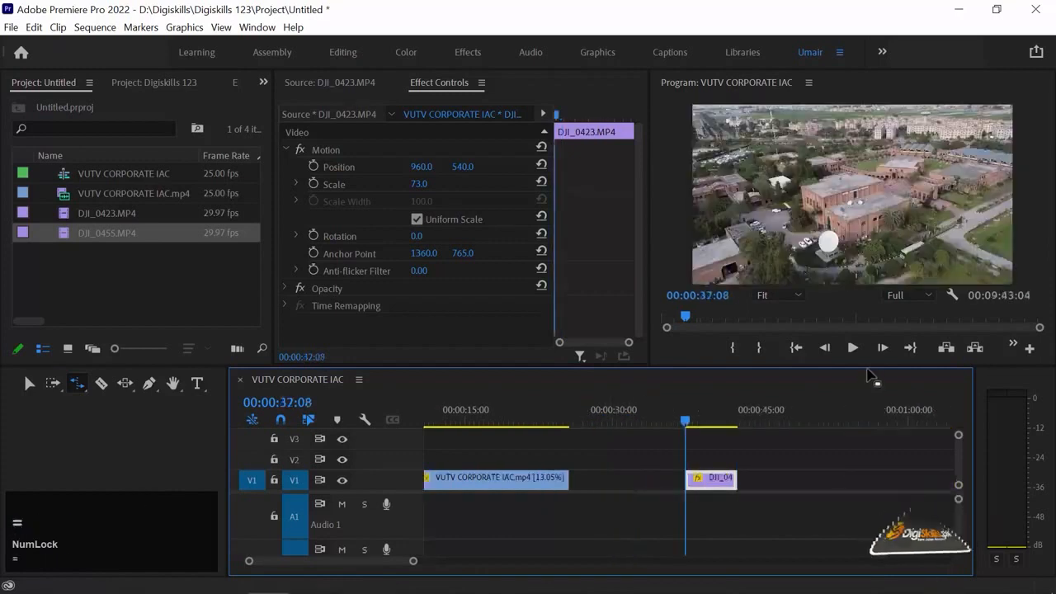
key(space)
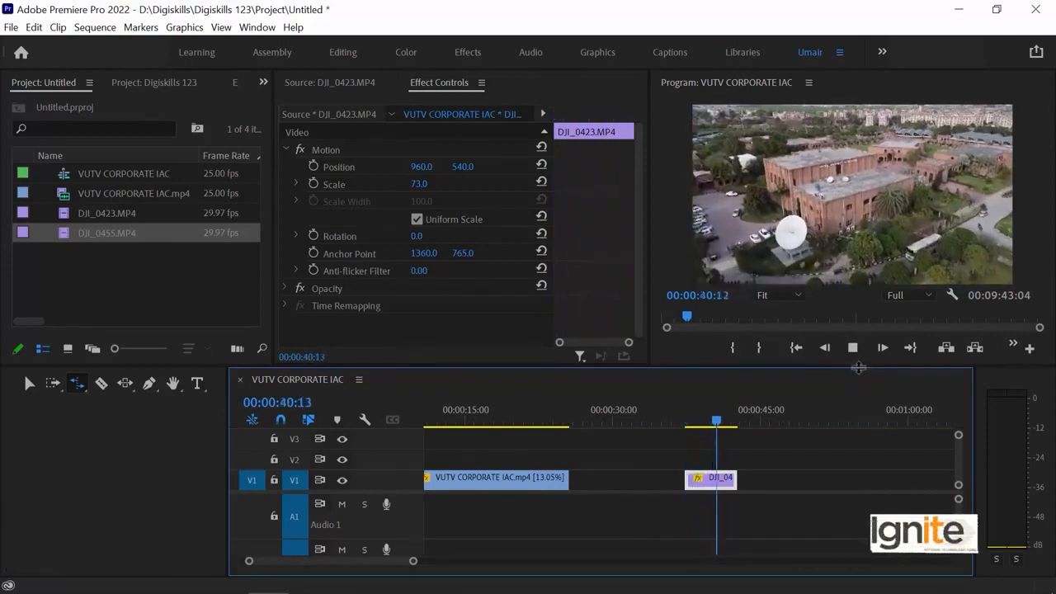
key(space)
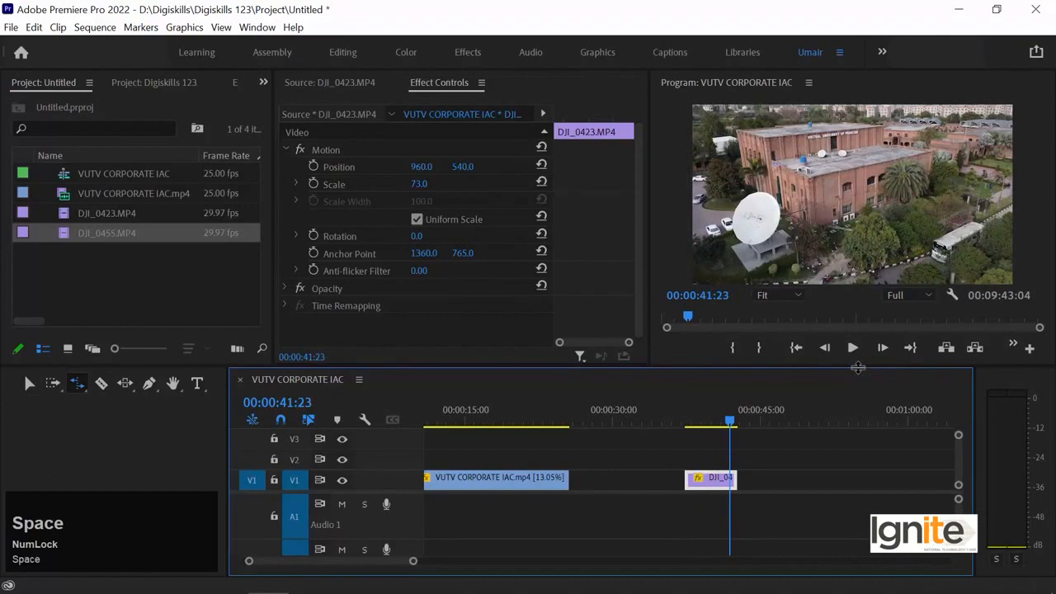
Step: Rate-stretch the end of the DJI_0423 clip further inward to about 00:00:39:02
key(equal)
key(equal)
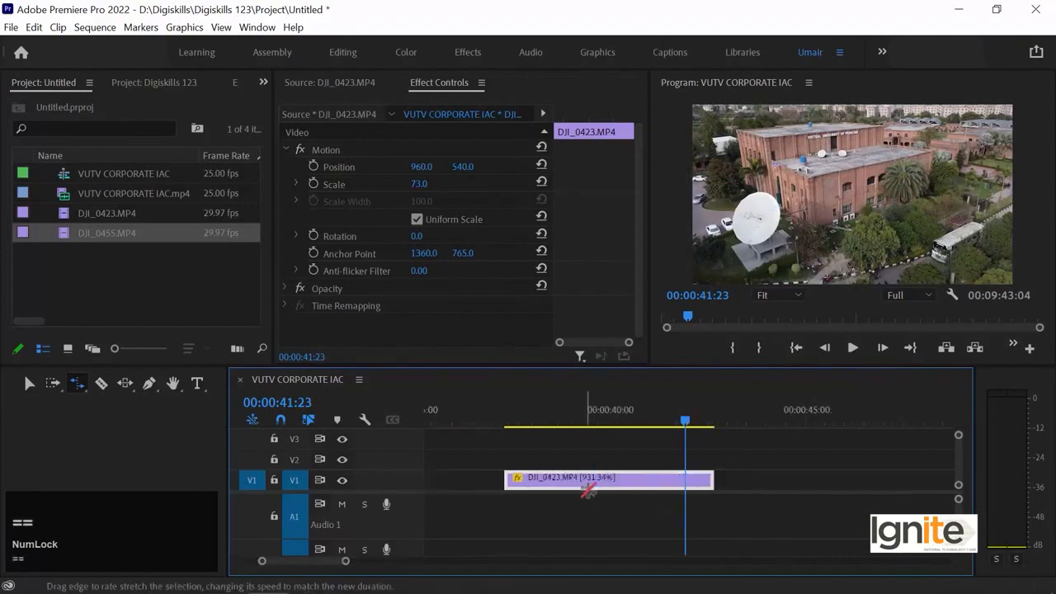
key(minus)
key(equal)
key(minus)
click(700, 477)
drag(699, 477, 627, 475)
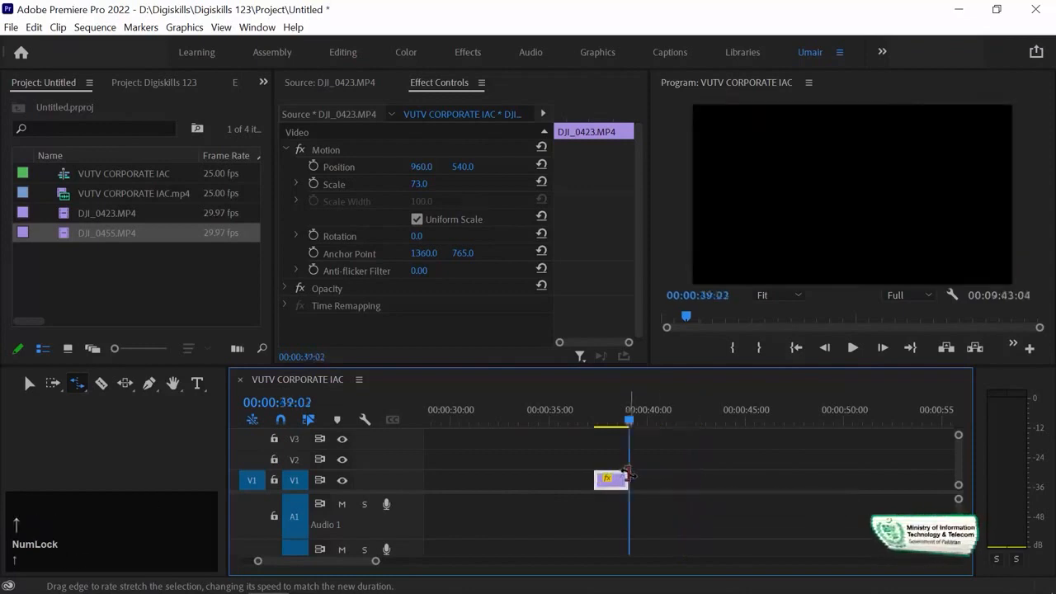
Step: Play the shortened DJI_0423 clip from its start, stop past its end and return the playhead to 00:00:37:20
key(Up)
key(space)
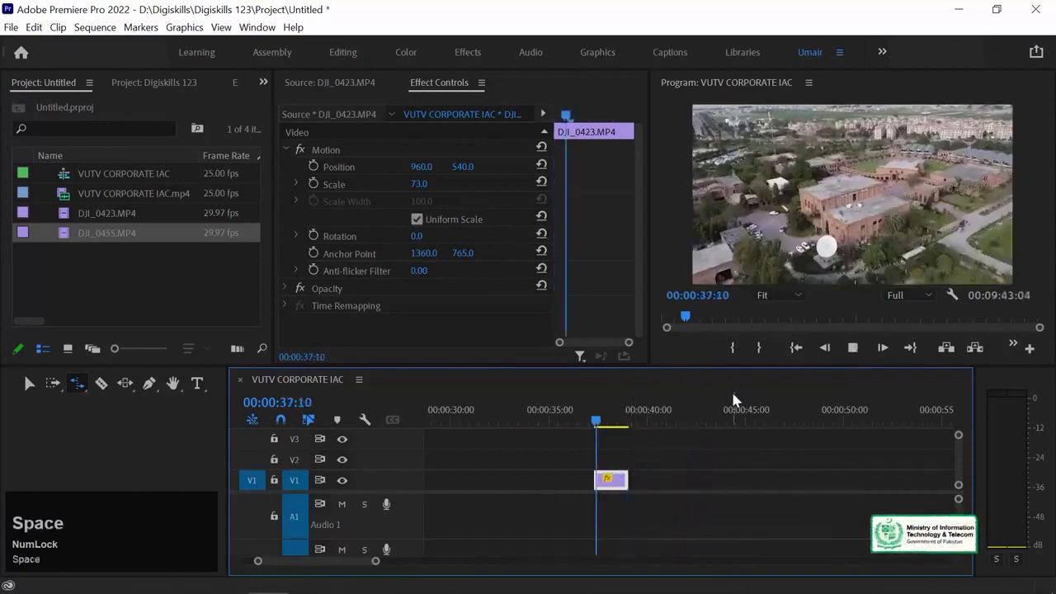
key(space)
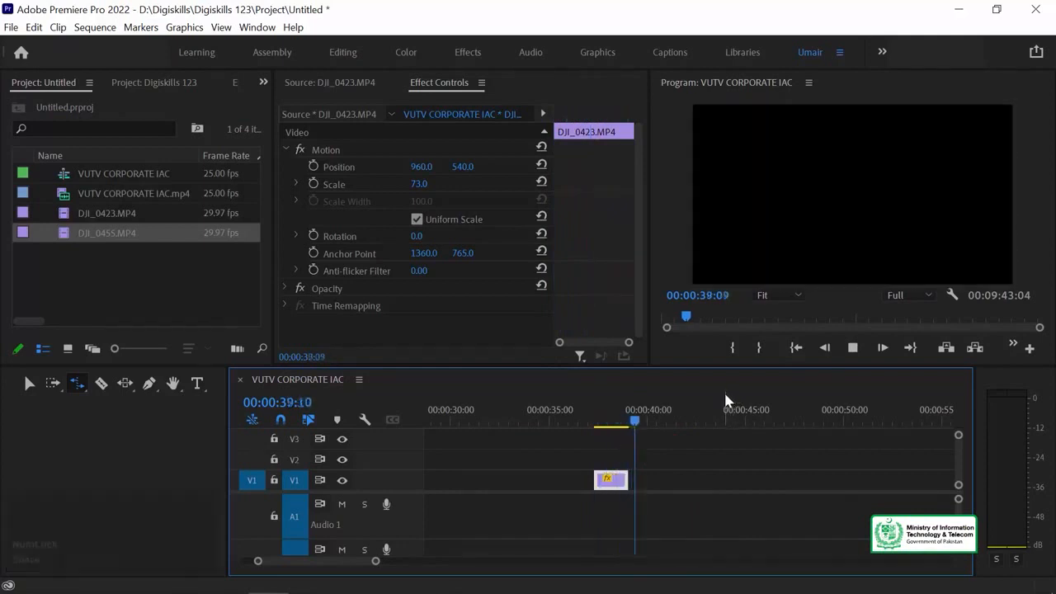
key(equal)
key(equal)
click(542, 413)
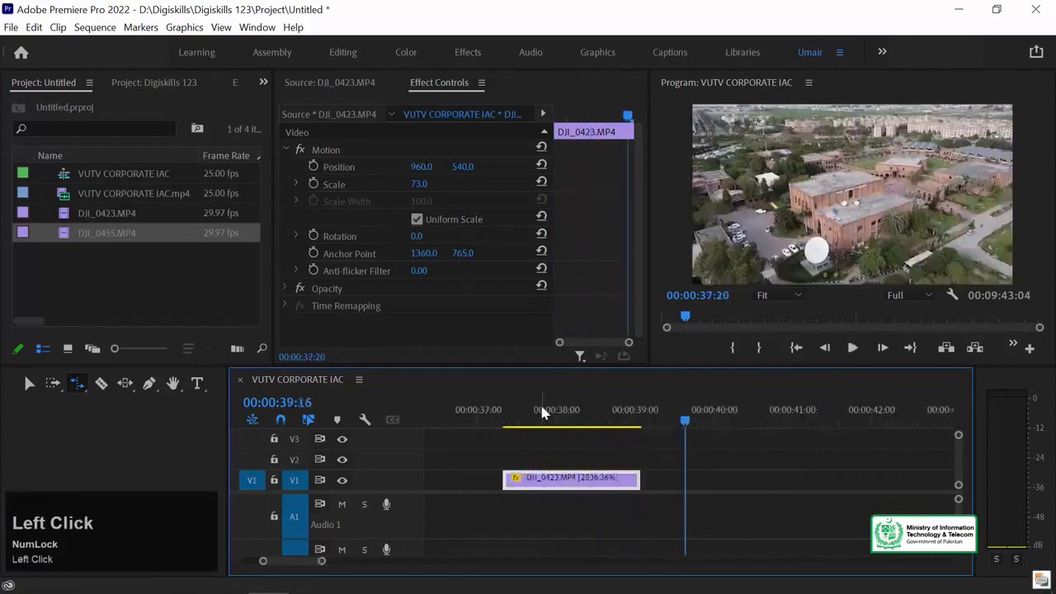
Step: Split the DJI_0455 clip on V1 at 00:01:36:10 with the Razor tool
key(minus)
key(minus)
key(minus)
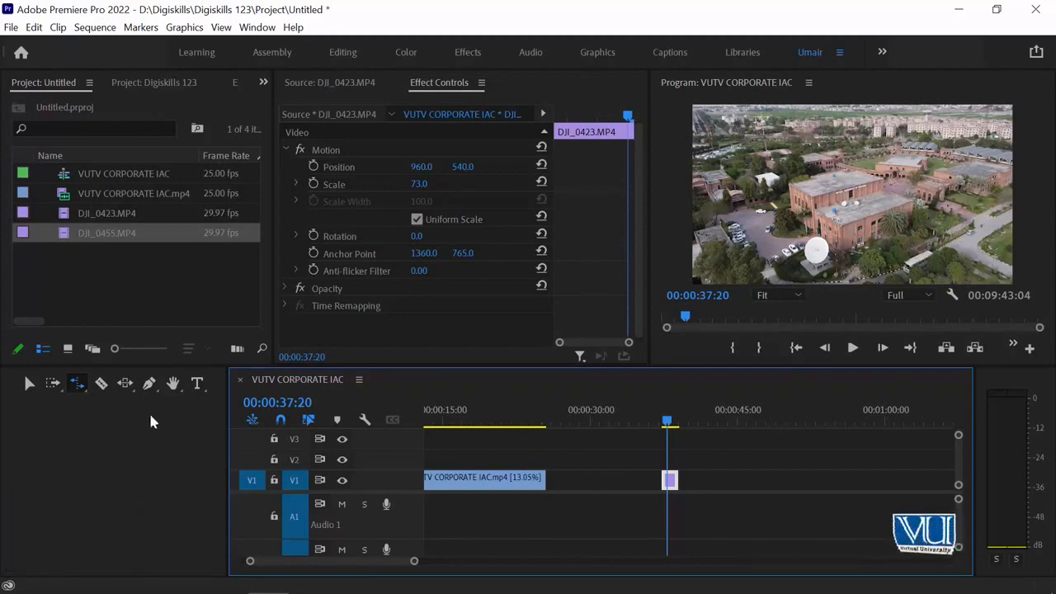
key(minus)
key(minus)
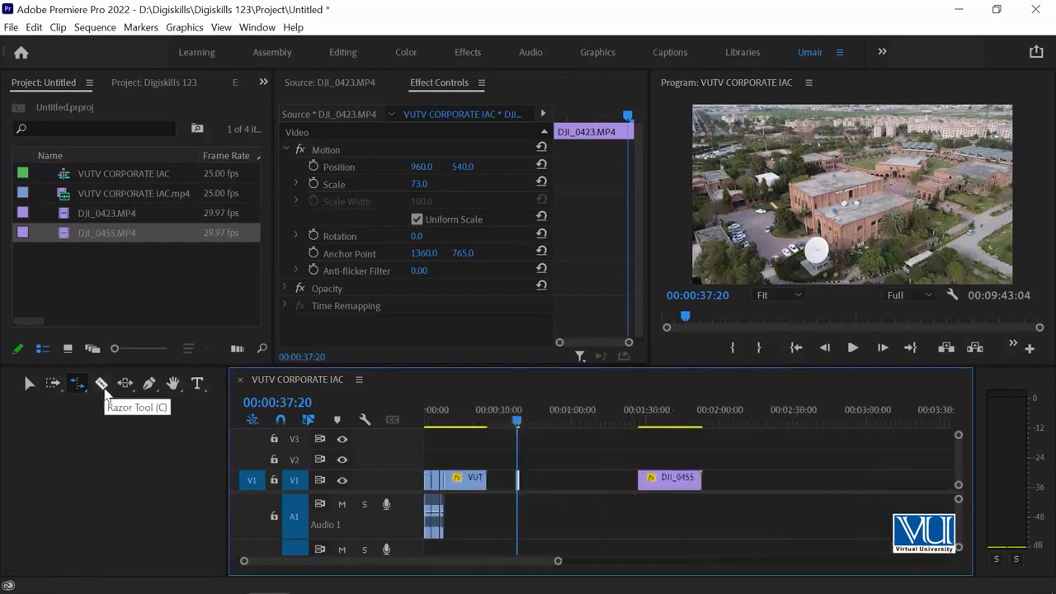
click(102, 386)
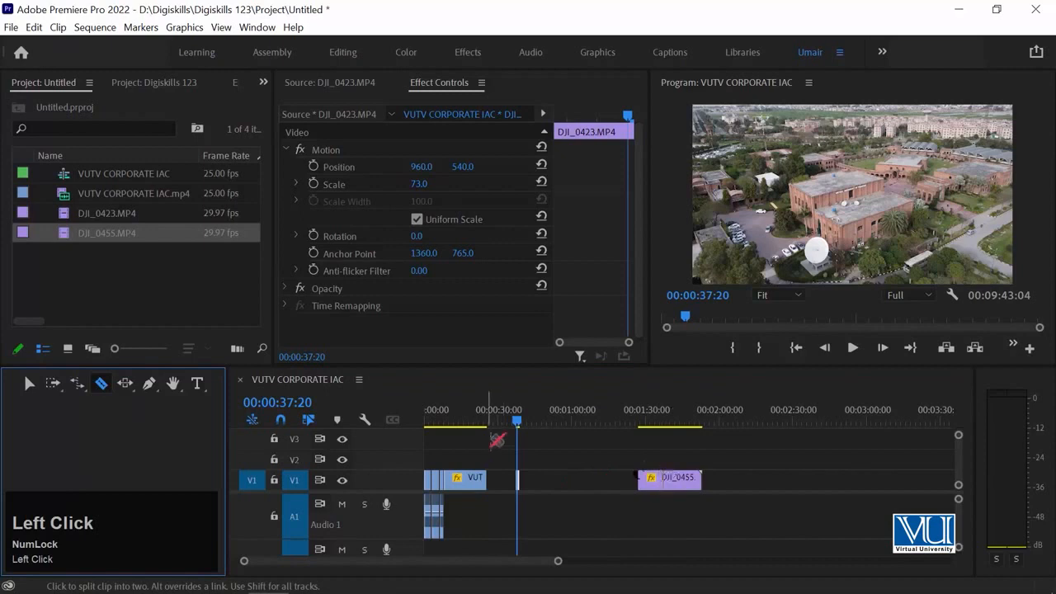
click(658, 415)
key(=)
key(=)
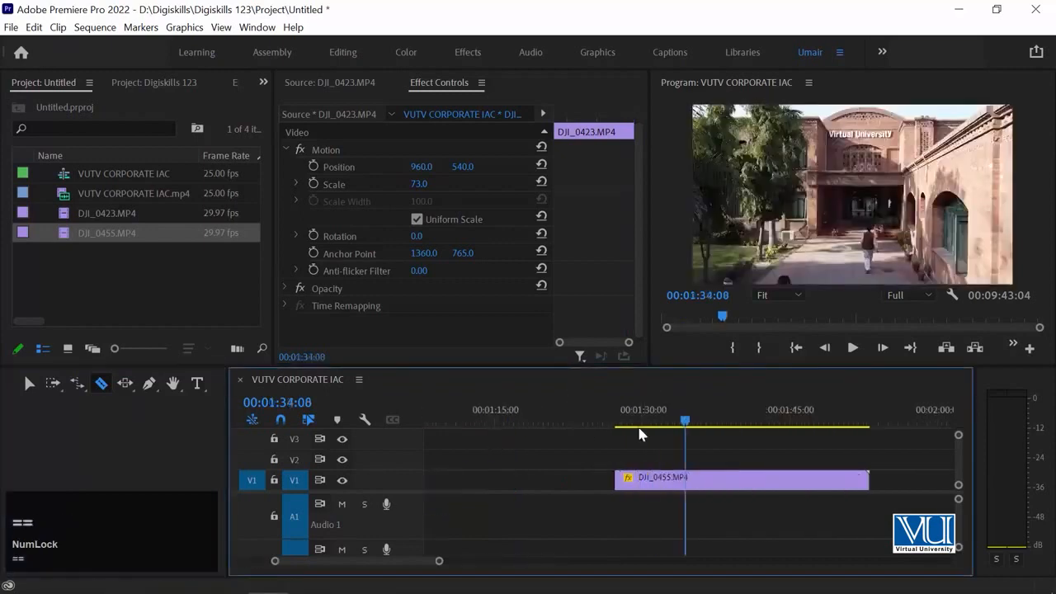
key(minus)
key(minus)
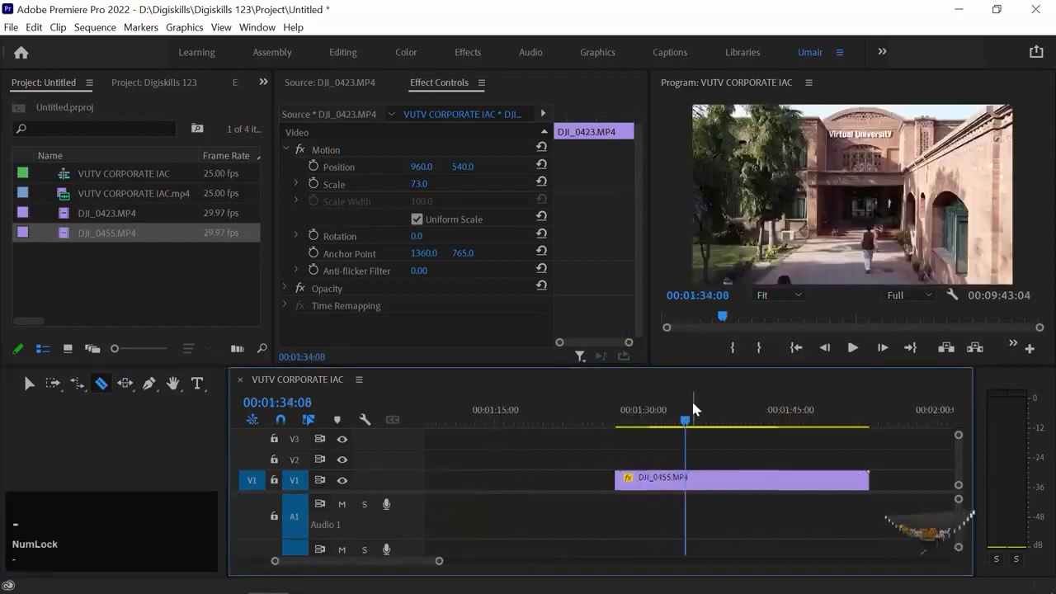
key(equal)
key(equal)
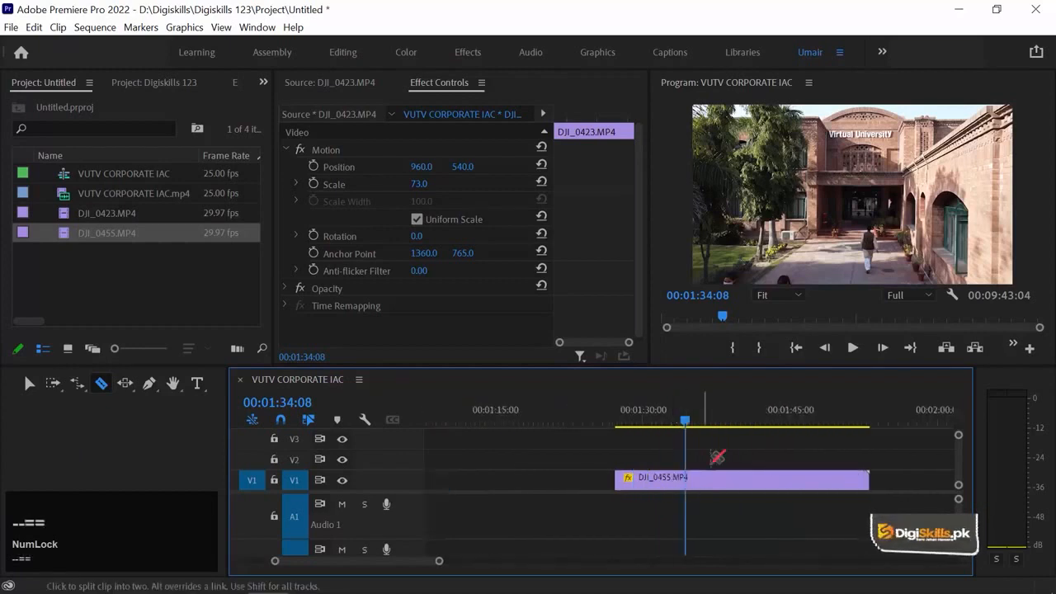
click(707, 480)
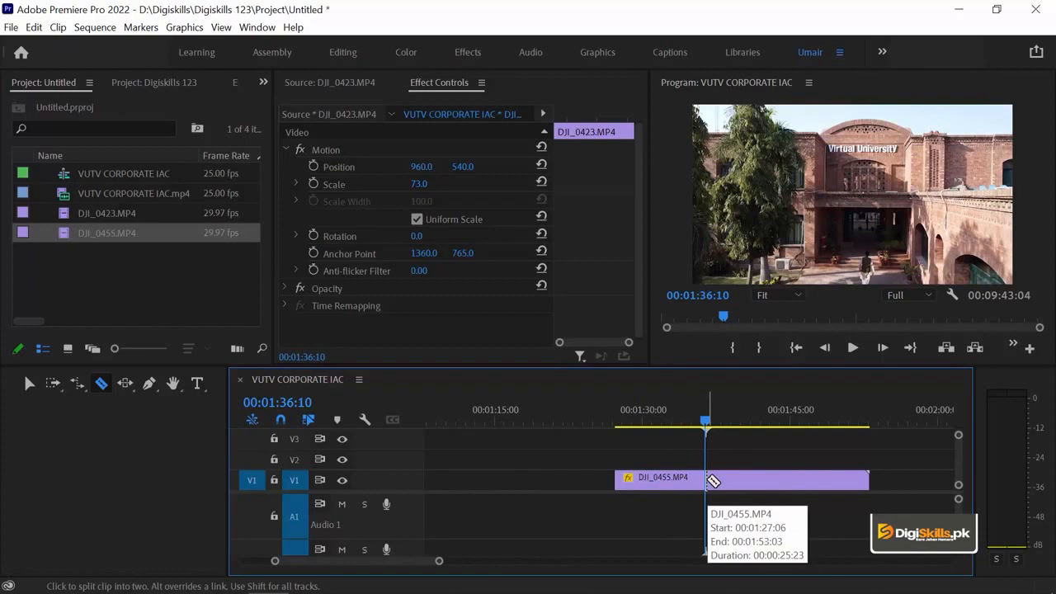
click(708, 481)
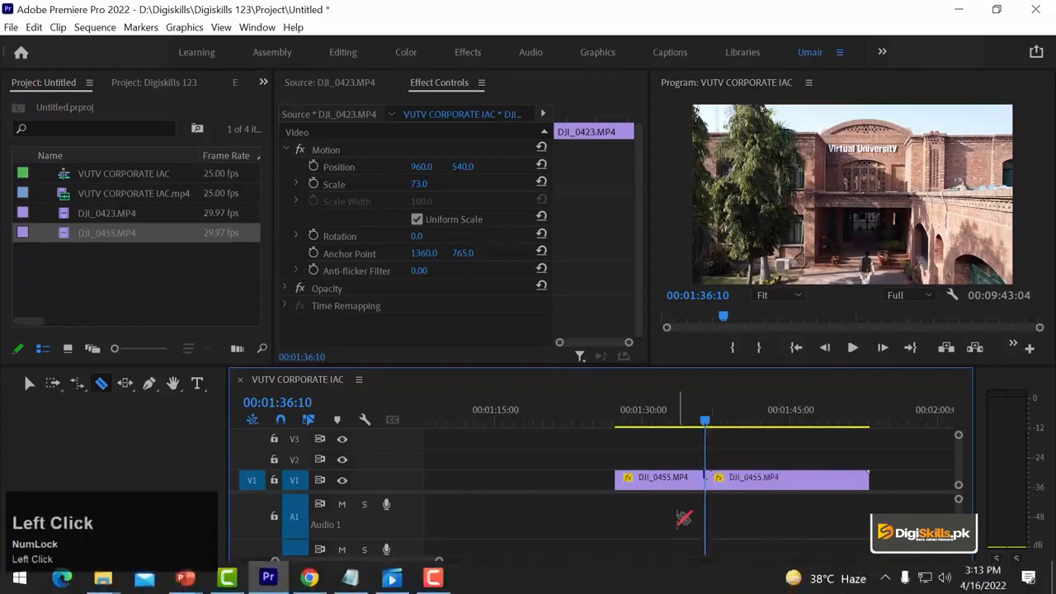
Step: Increase the video track height to show thumbnails and split the second DJI_0455 segment at 00:01:43:12
key(equal)
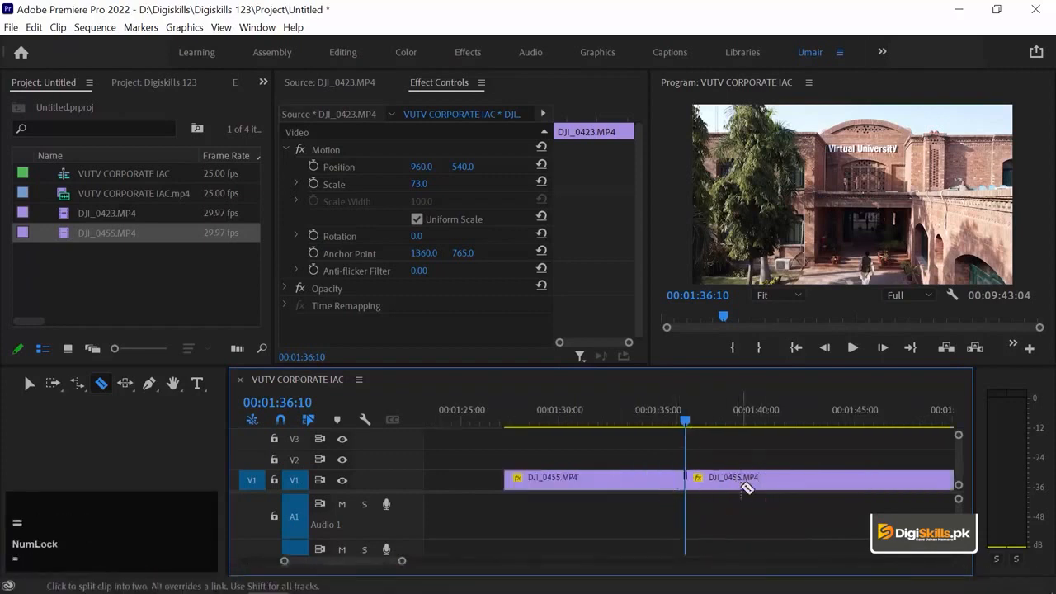
key(ctrl+equal)
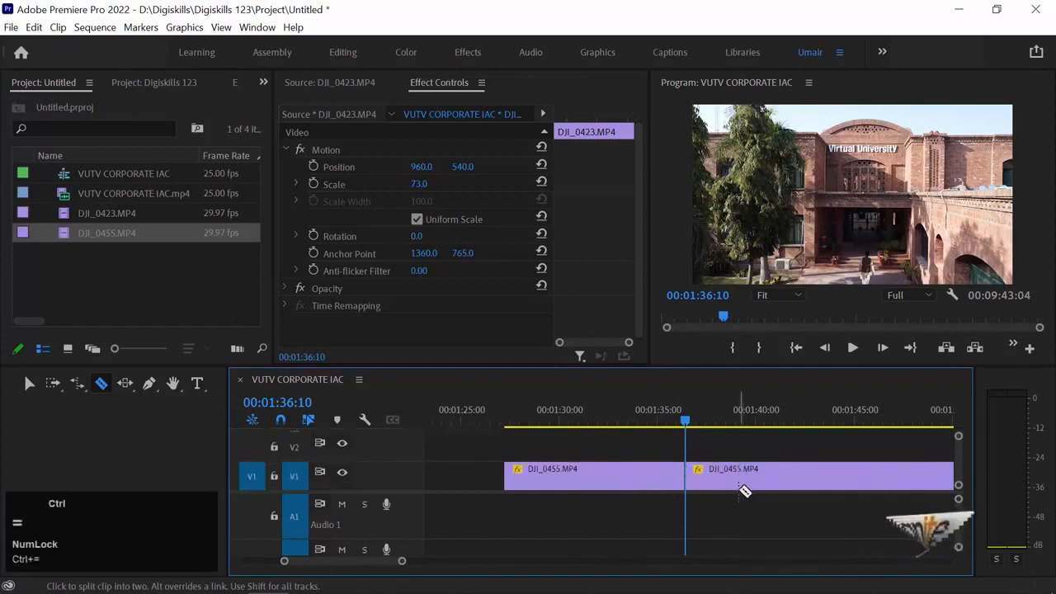
key(ctrl+equal)
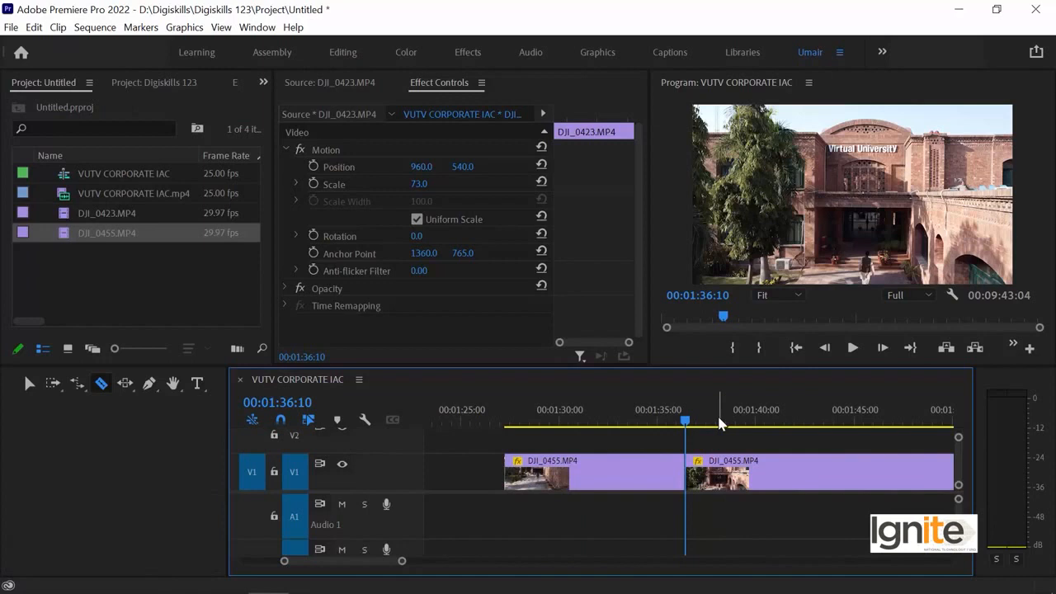
key(space)
drag(726, 421, 824, 422)
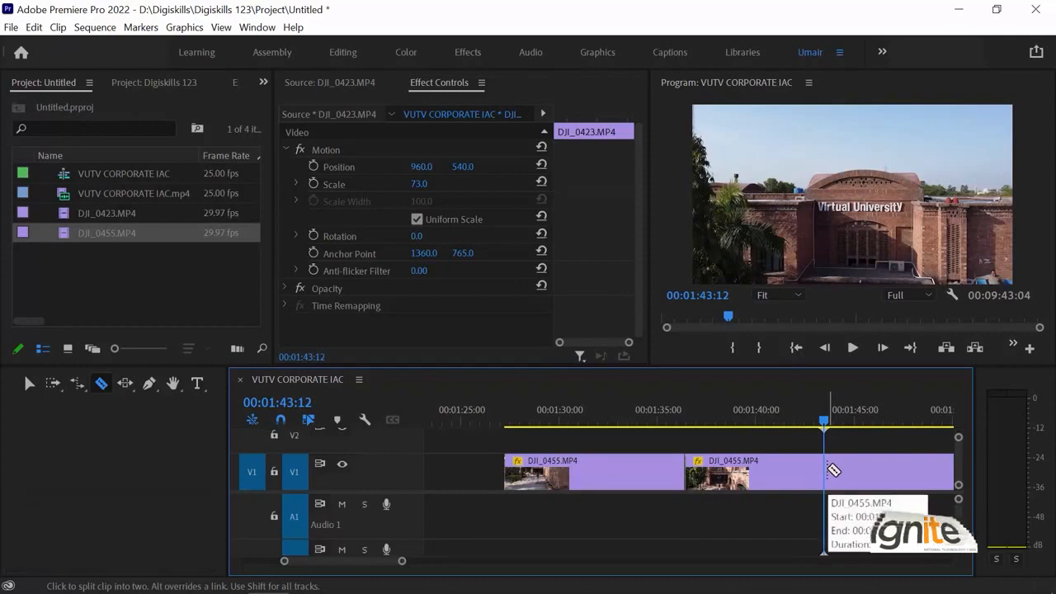
click(832, 470)
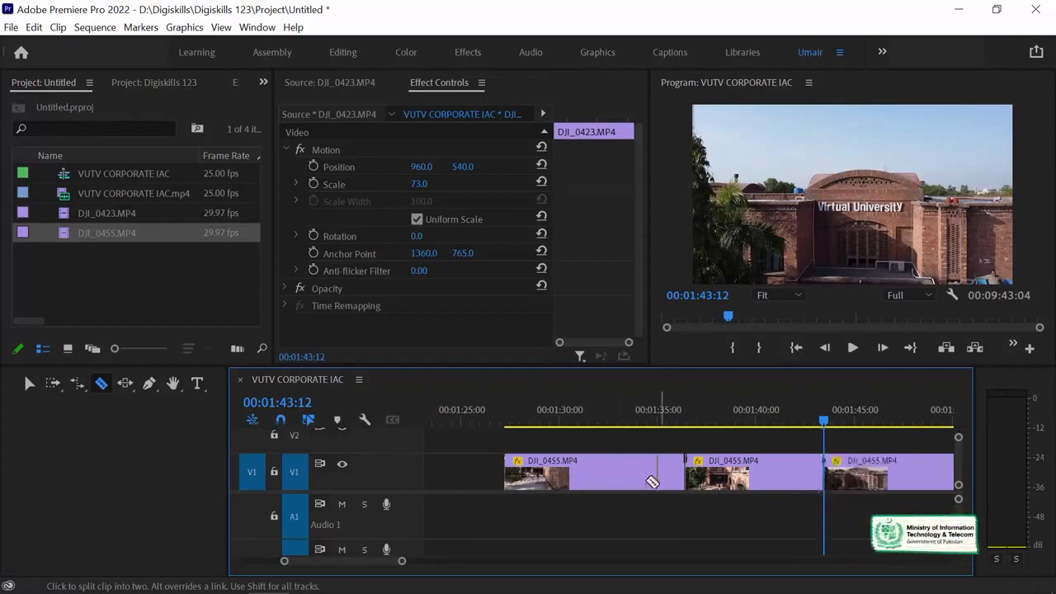
Step: Delete the middle DJI_0455 segment from V1 using the Selection tool
key(v)
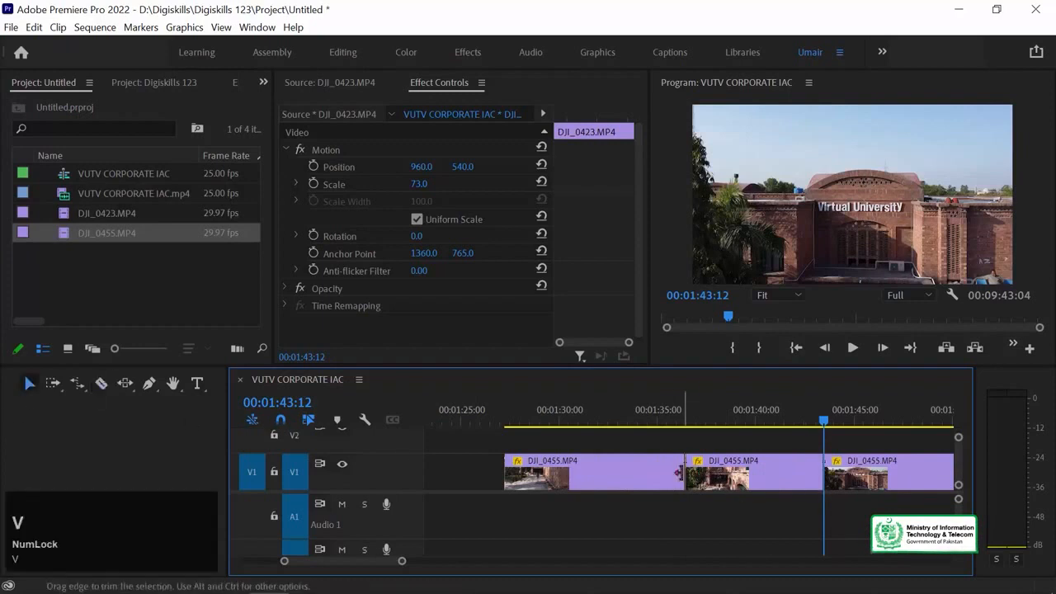
click(683, 475)
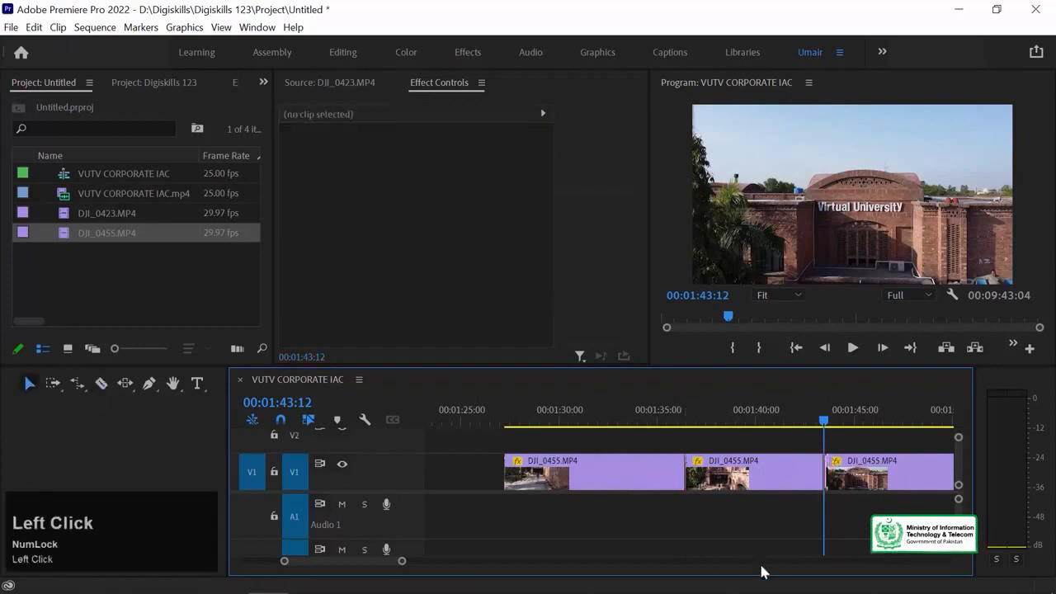
key(minus)
click(715, 479)
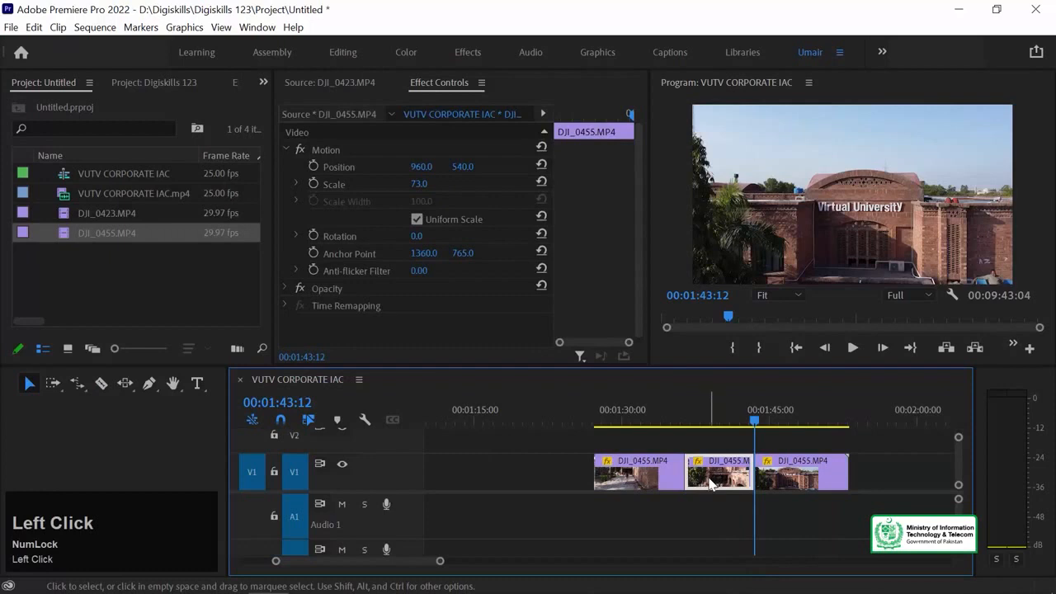
key(Delete)
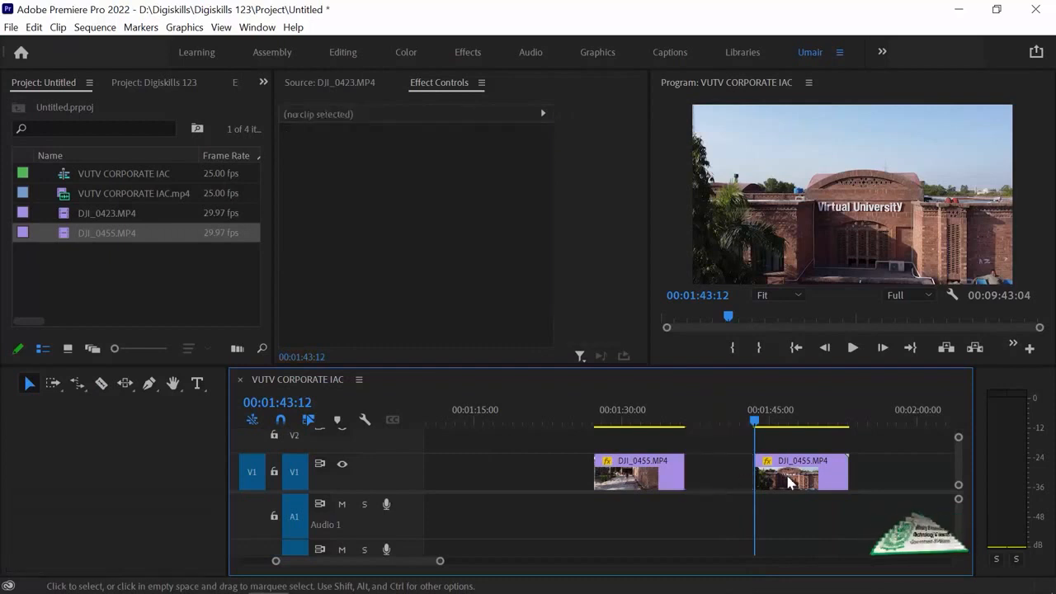
Step: Close the gap between the two remaining DJI_0455 segments with Ripple Delete
click(788, 483)
click(716, 473)
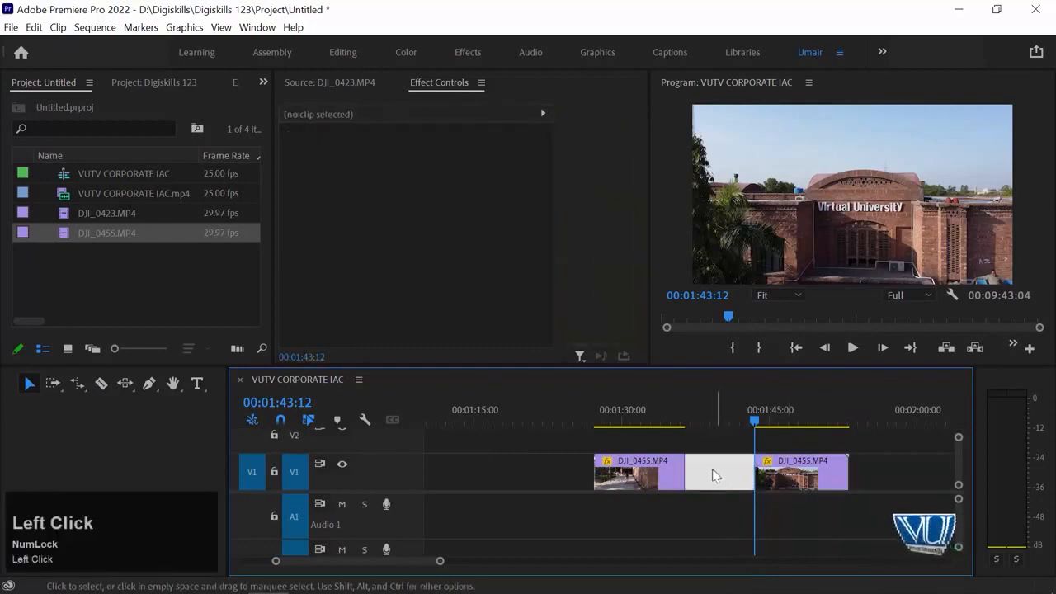
right_click(710, 473)
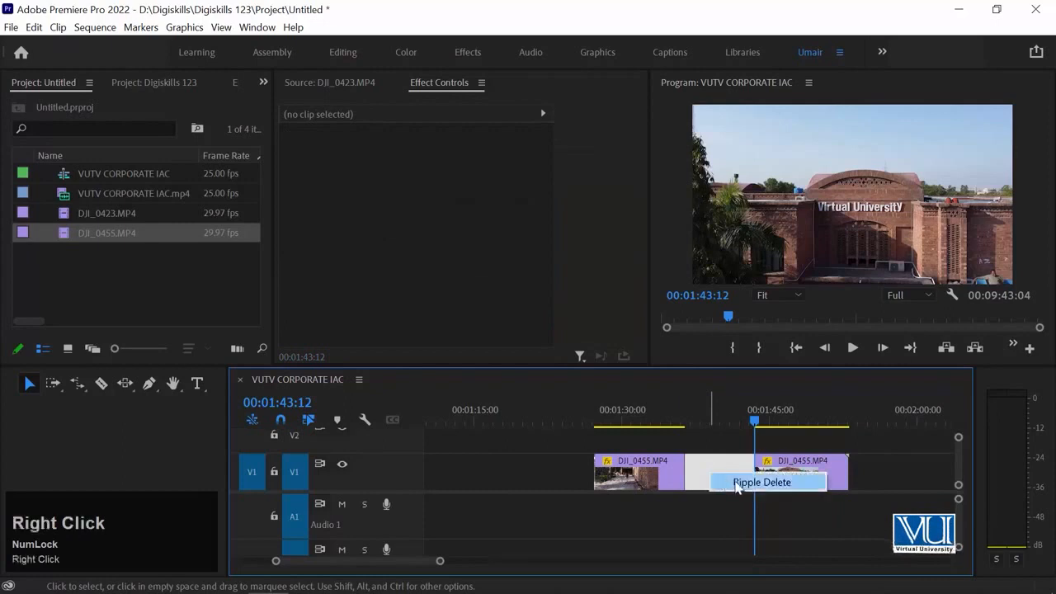
click(738, 483)
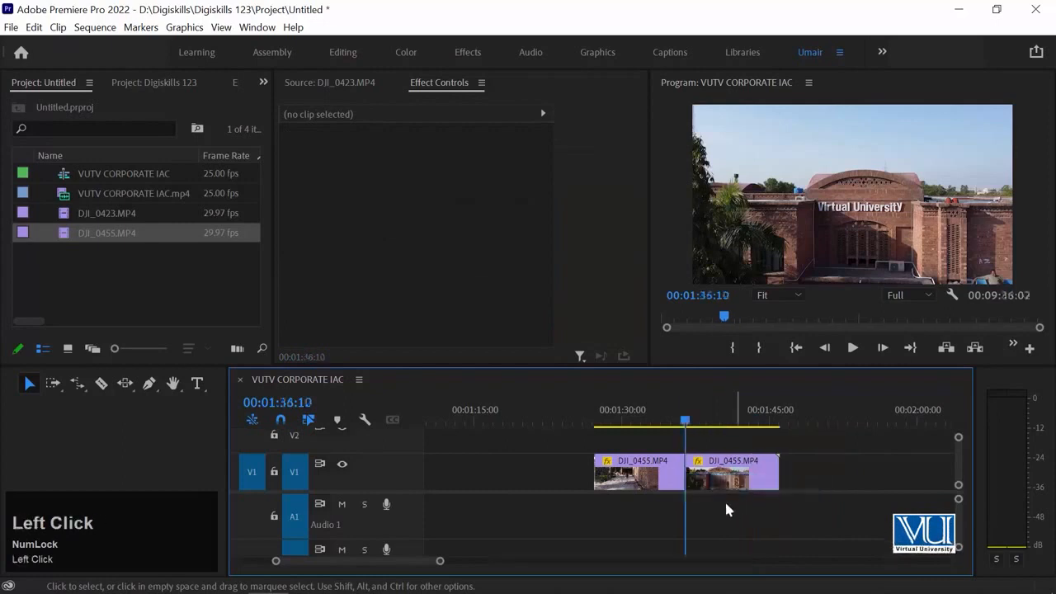
Step: Play the joined DJI_0455 segments from just before the cut and stop playback
click(666, 421)
key(space)
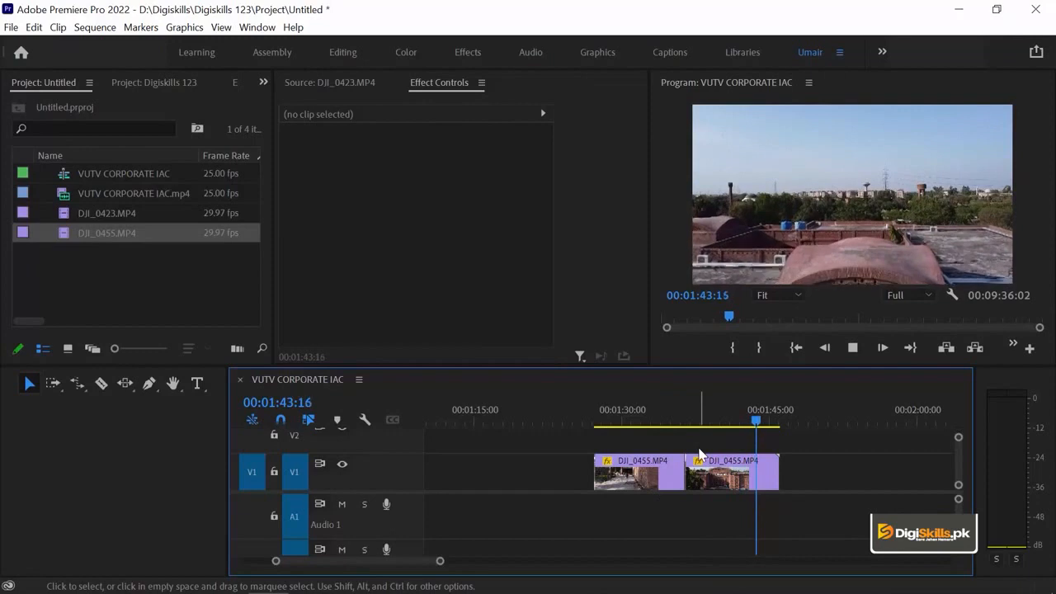
key(space)
Step: Split the second DJI_0455 segment at 00:01:39:02 and again at 00:01:41:24 with the Razor tool
drag(712, 417, 716, 415)
click(106, 384)
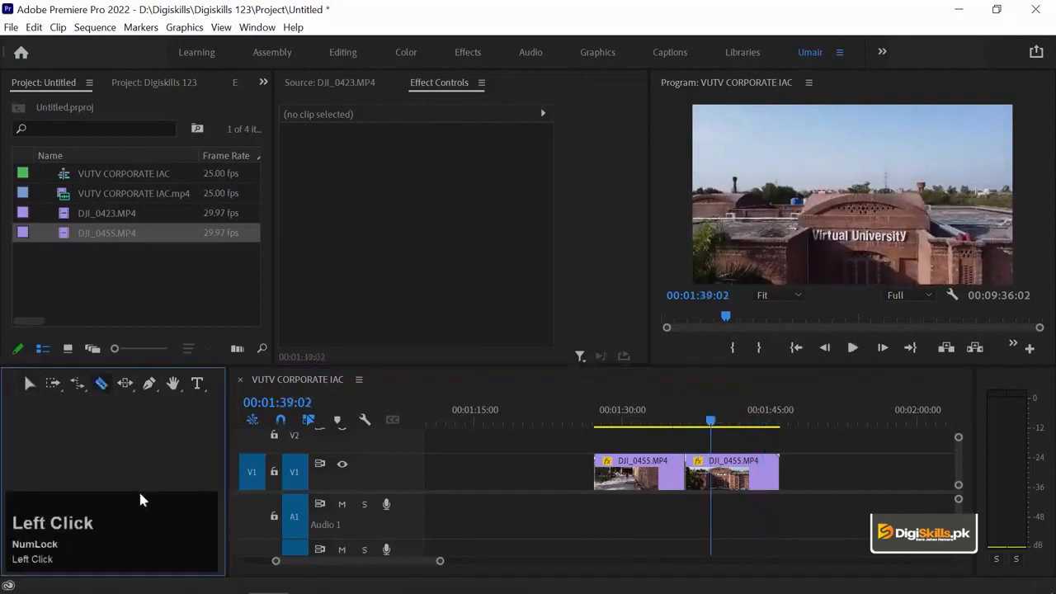
key(=)
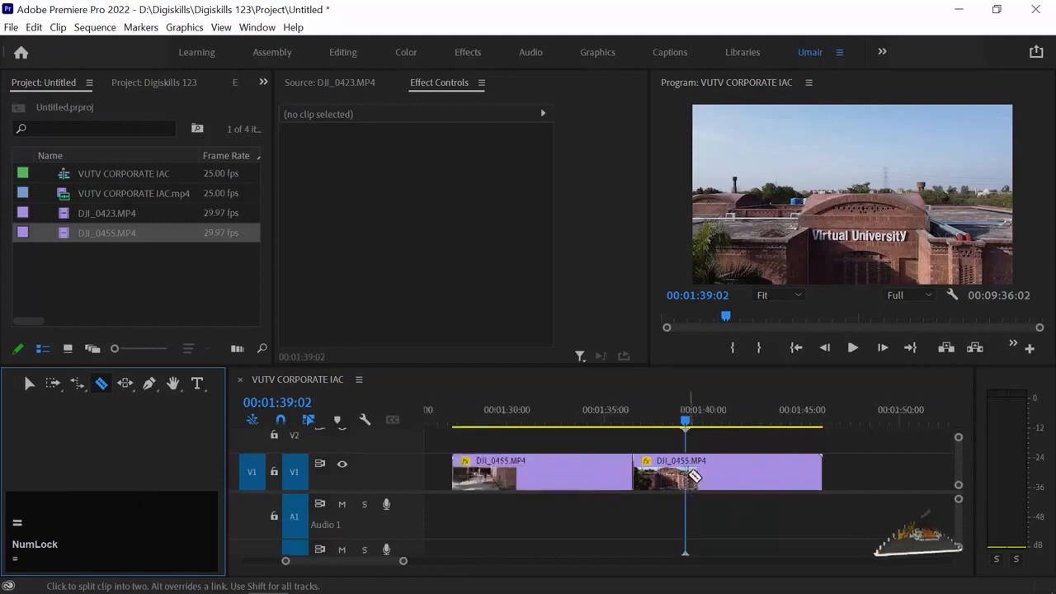
click(692, 486)
drag(690, 425, 749, 414)
click(739, 473)
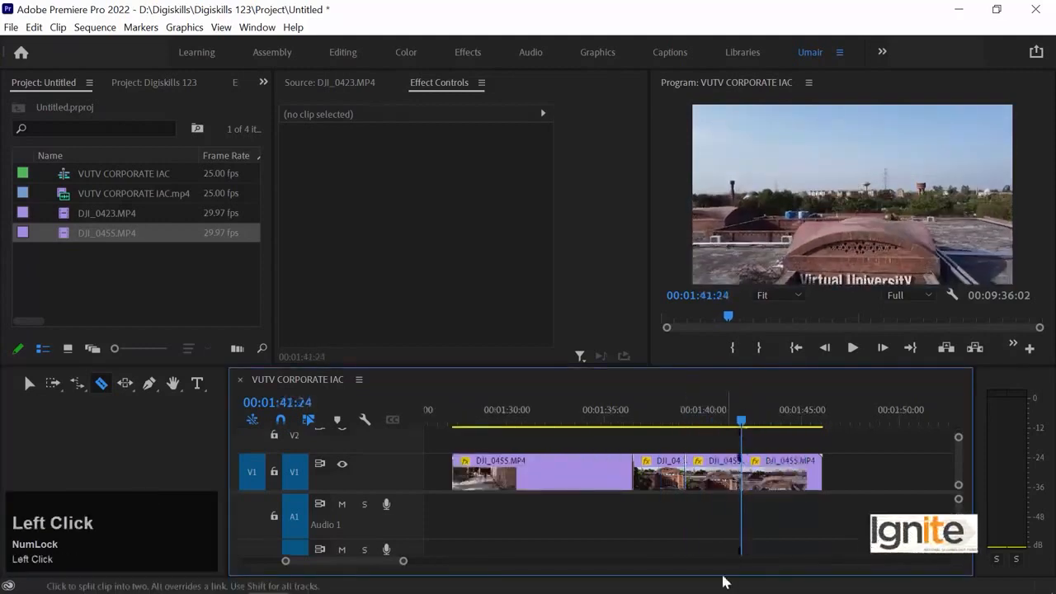
Step: Delete the DJI_0455 segment between 00:01:39:02 and 00:01:41:24 from V1 and close the gap with Ripple Delete
key(v)
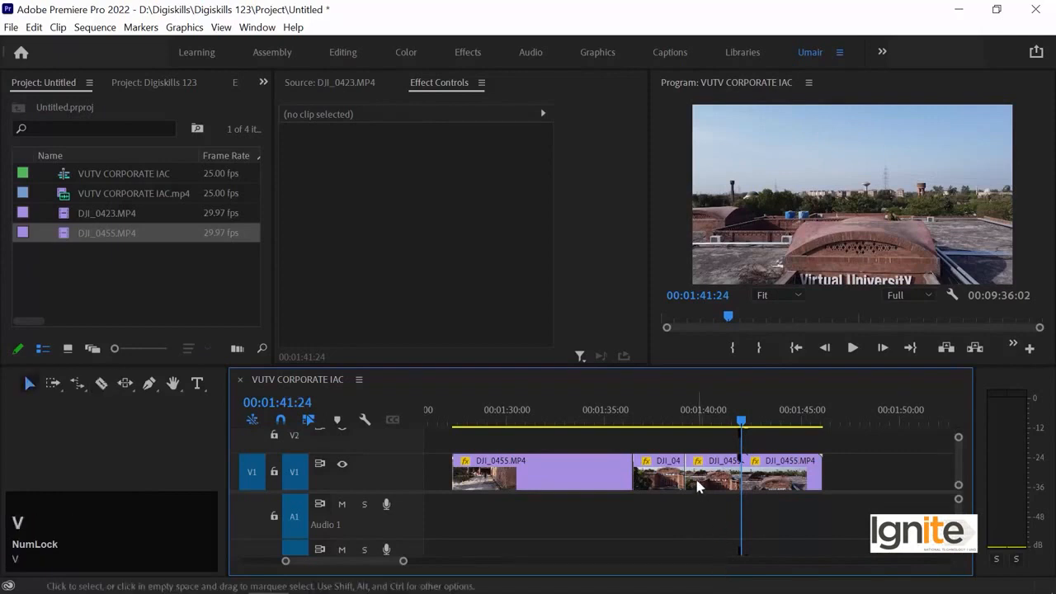
click(702, 486)
key(Delete)
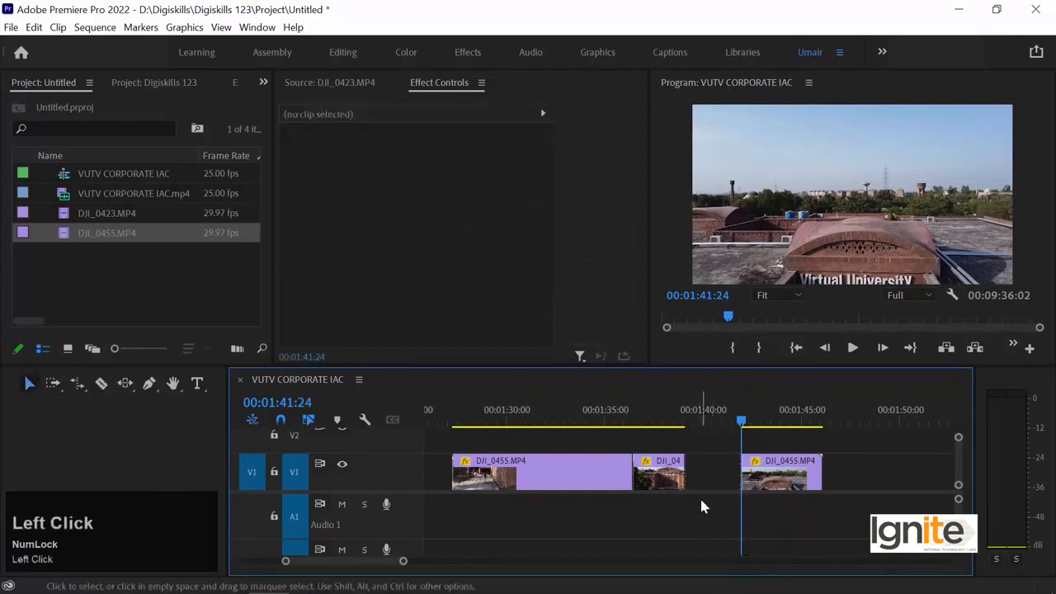
right_click(704, 466)
click(714, 480)
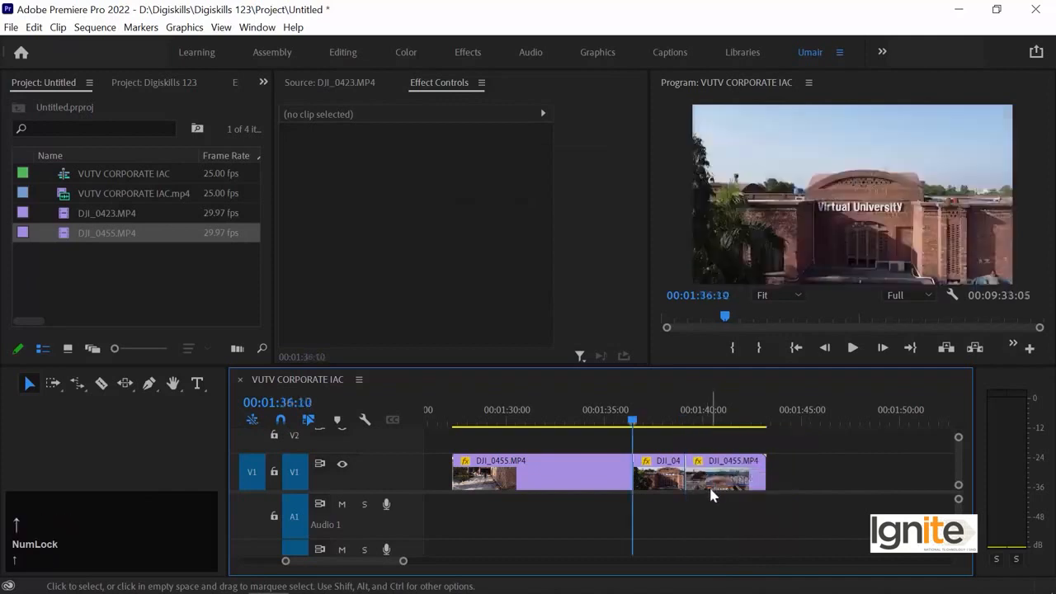
Step: Play the three adjoining DJI_0455 segments from before the first cut through the new join and stop playback
click(598, 420)
key(space)
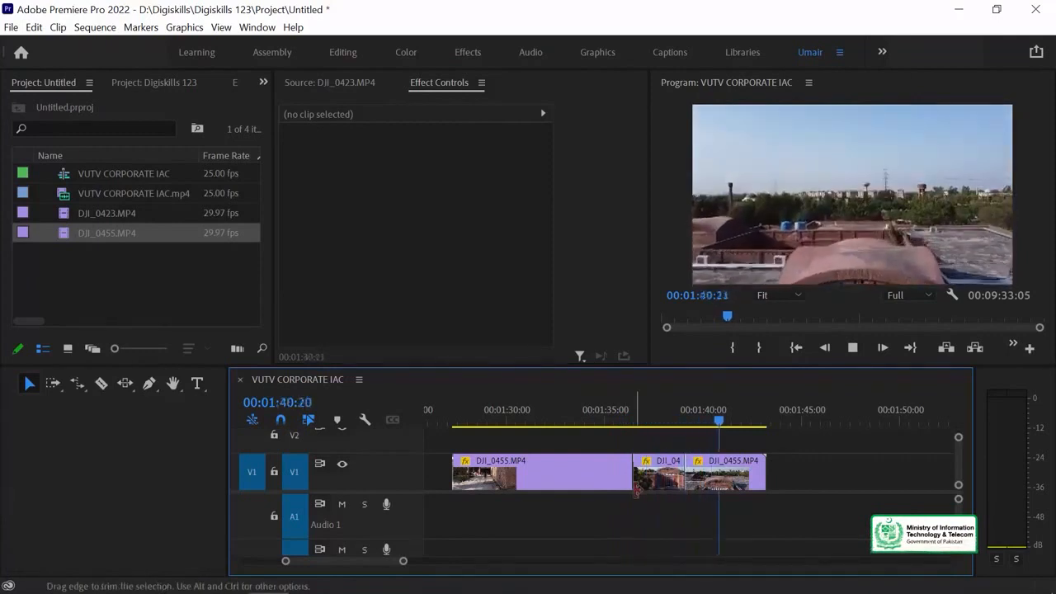
key(space)
key(minus)
key(equal)
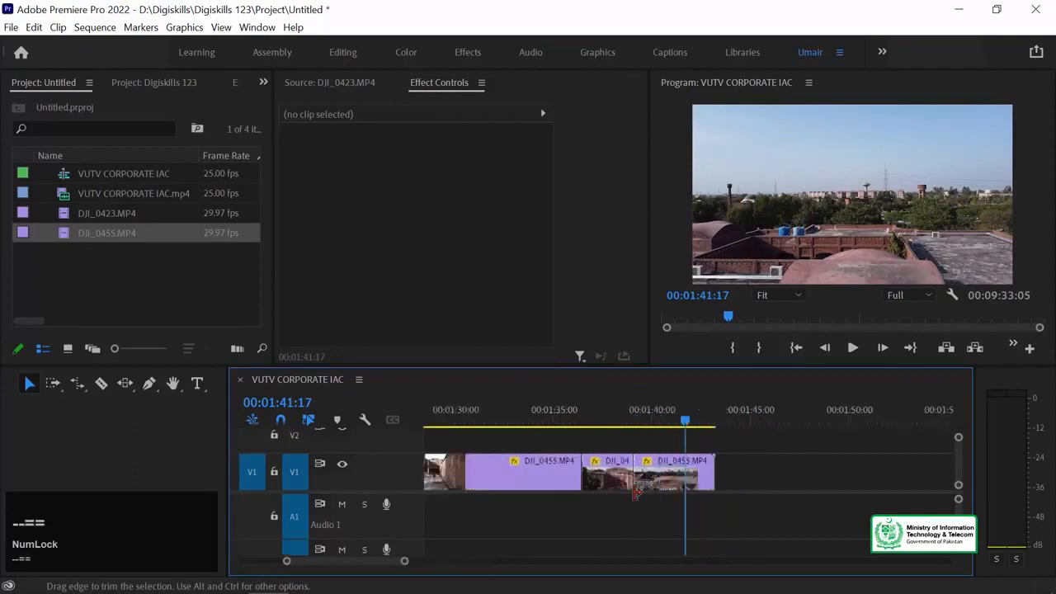
Step: Activate the Razor tool for cutting clips on the timeline
click(104, 386)
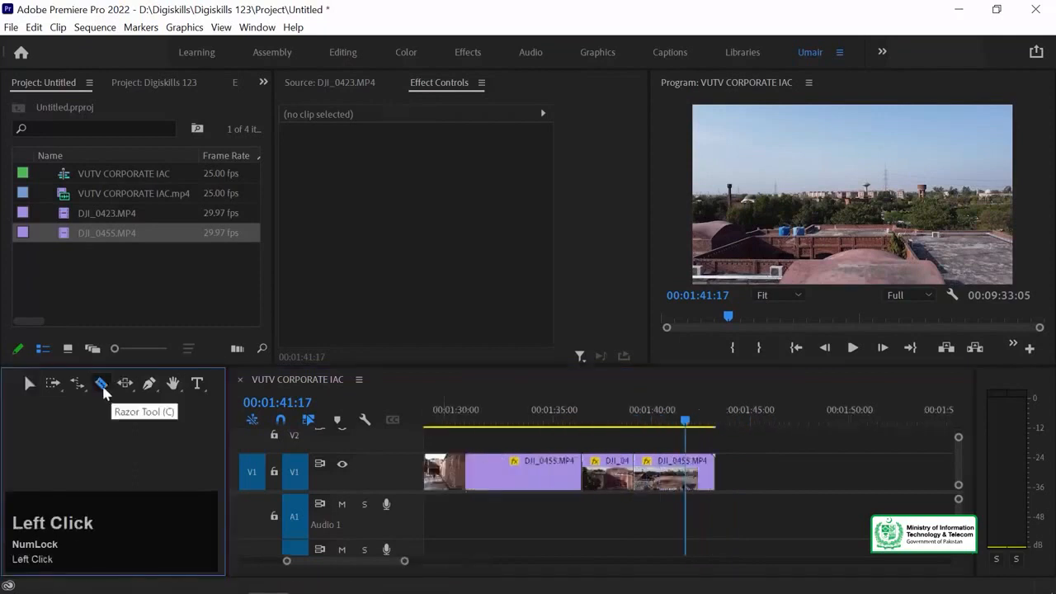